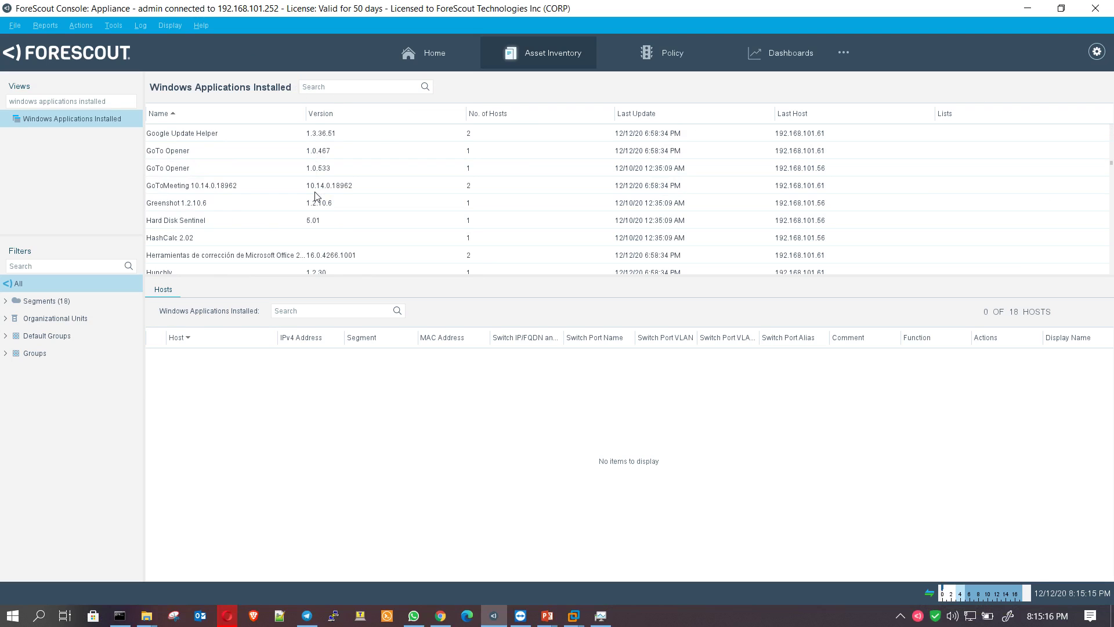
Check which host has each installed 7-Zip version: 16.04 (x64), 19.00 (x64) and 9.20
scroll(314, 195, up, 15)
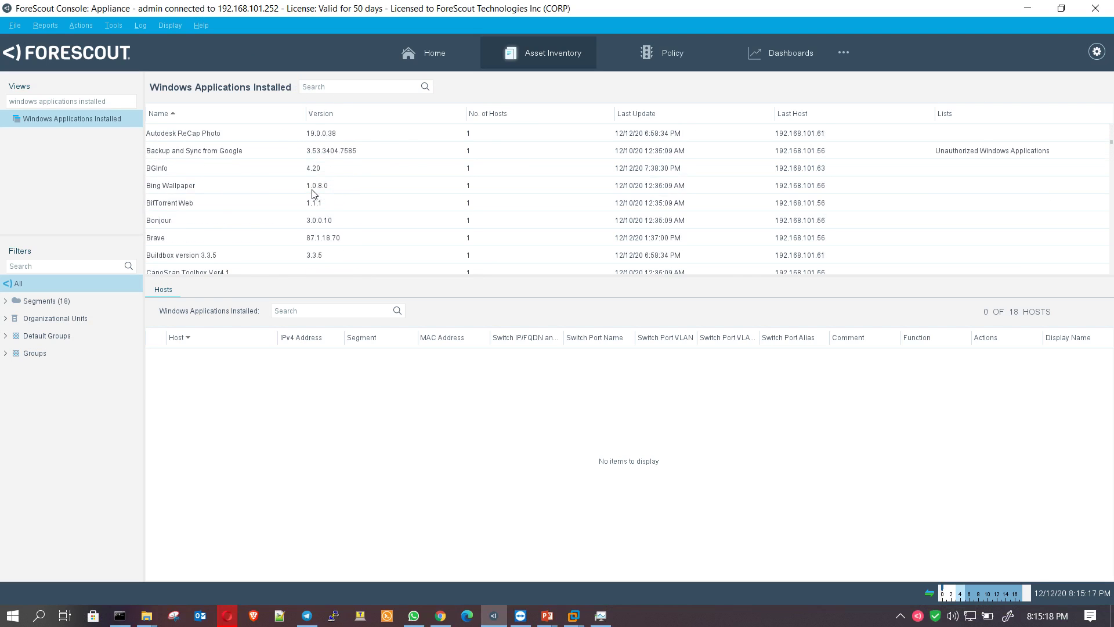
scroll(314, 190, up, 4)
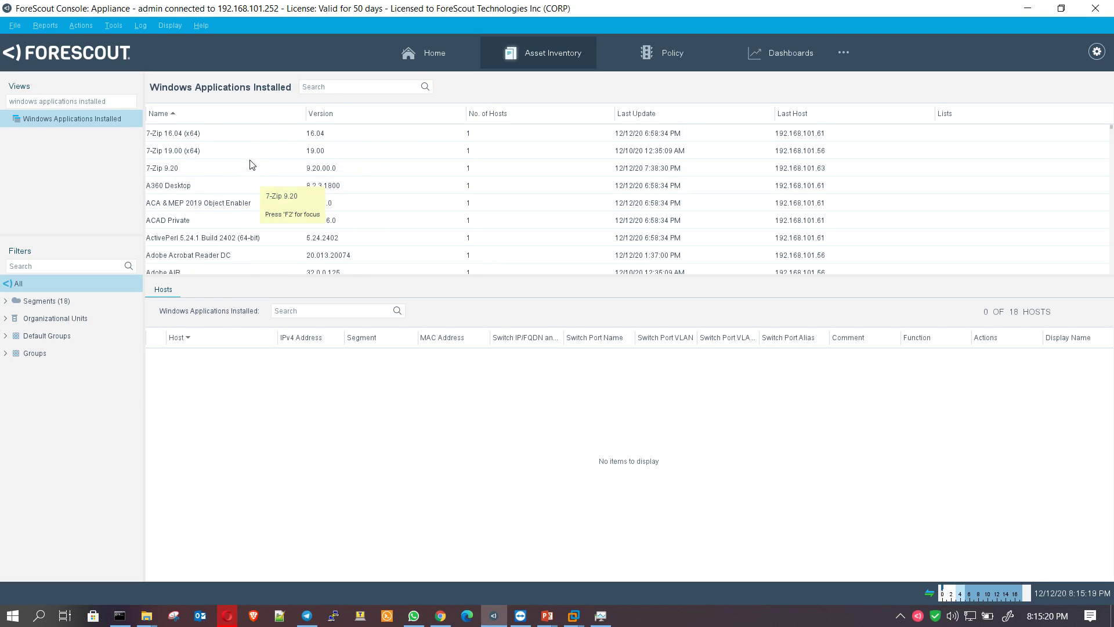
click(240, 132)
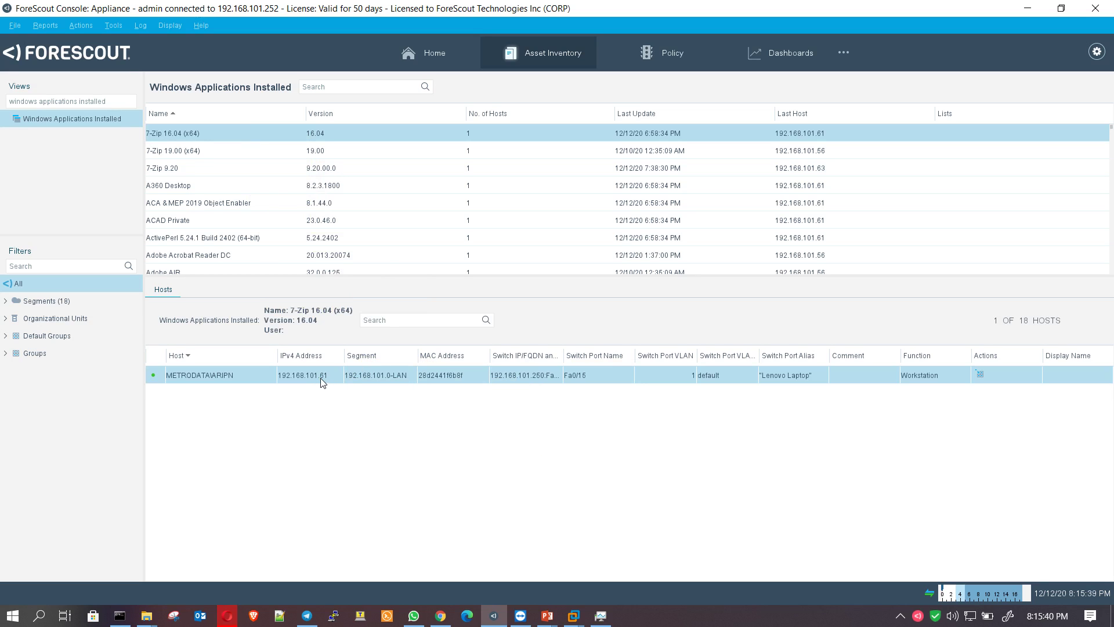
click(252, 151)
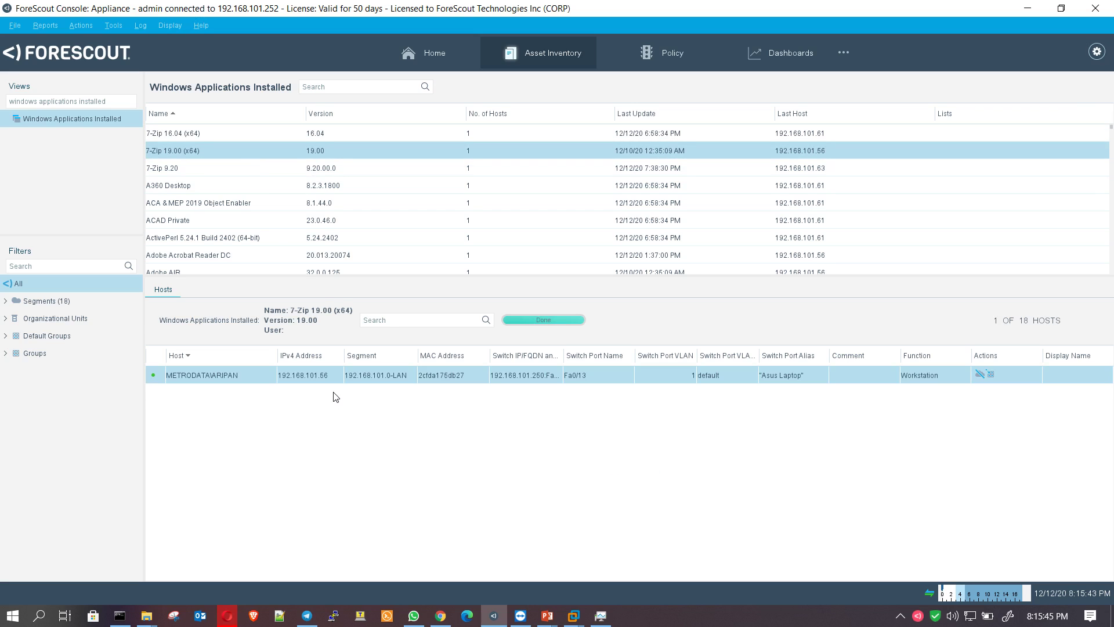
click(255, 169)
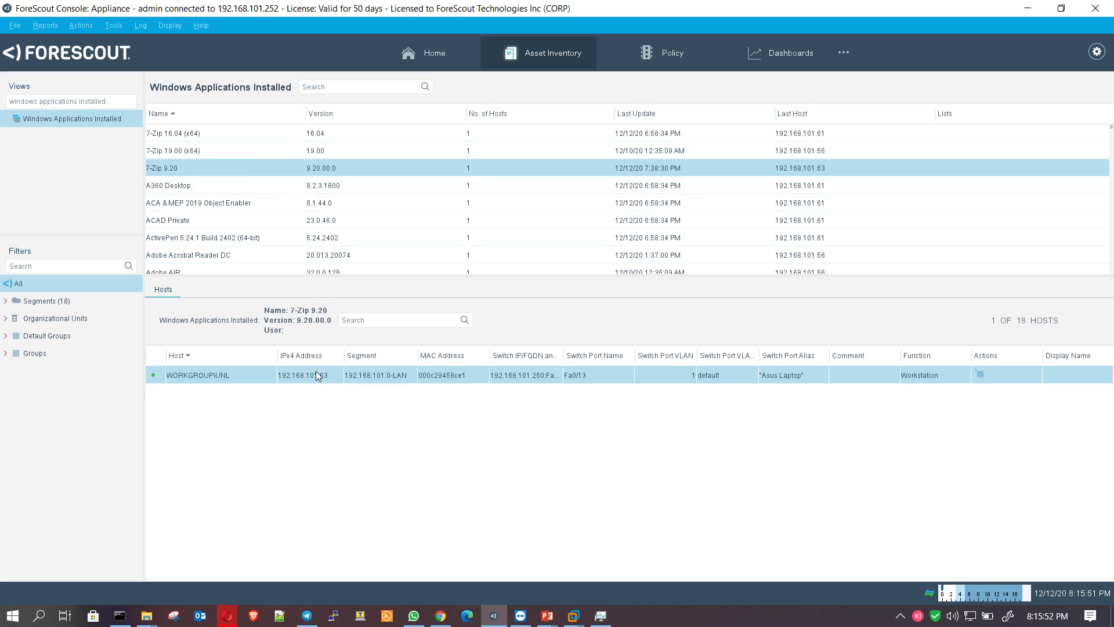
click(343, 152)
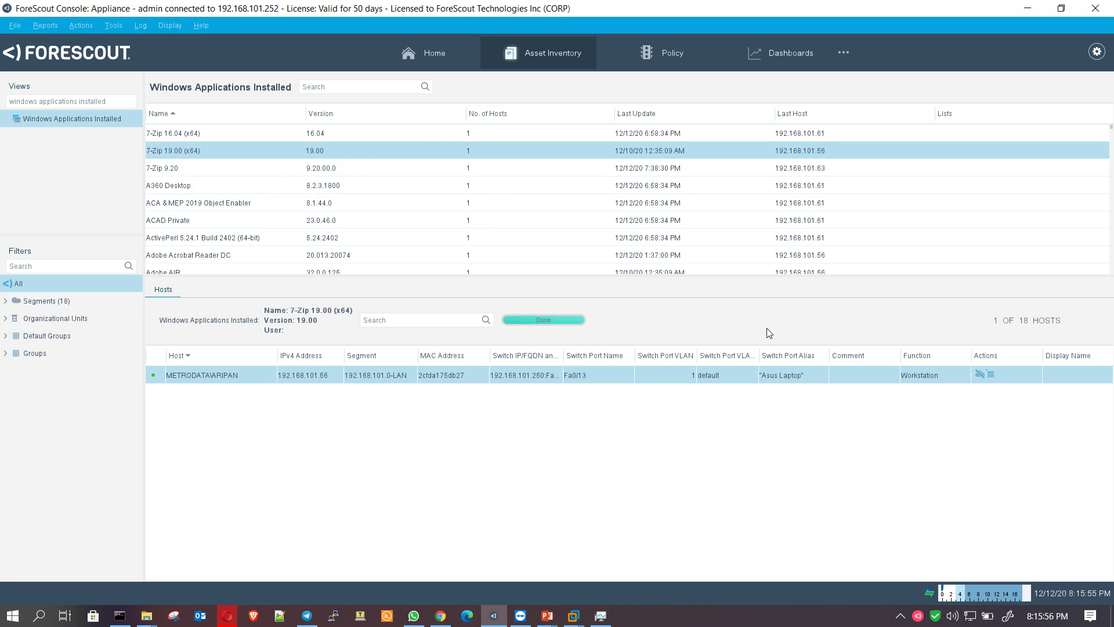
click(432, 139)
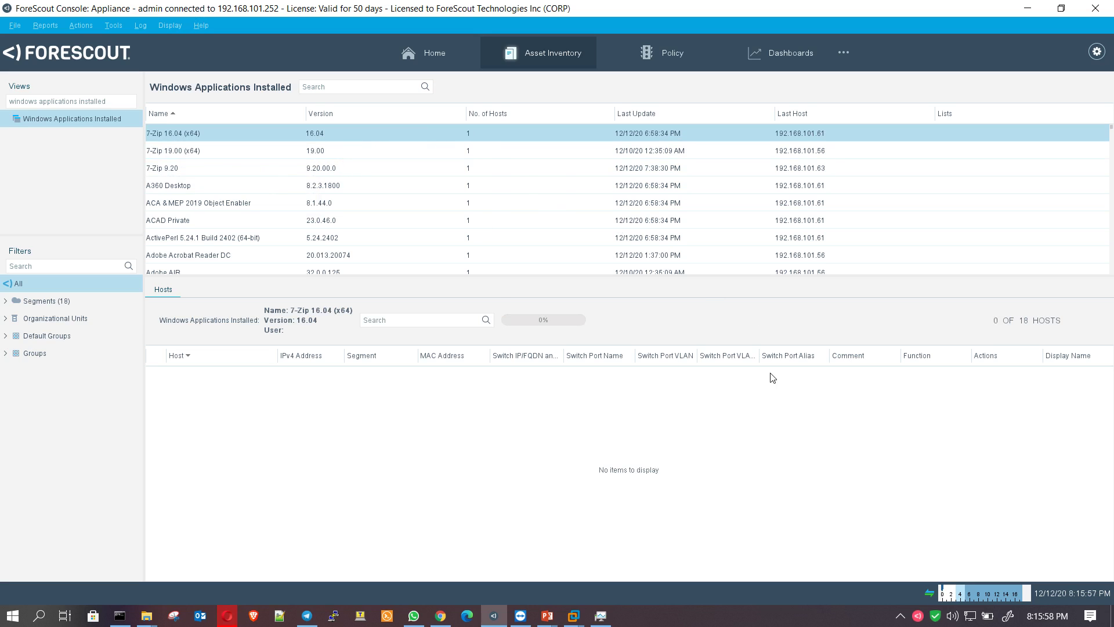
View the hosts that have A360 Desktop, ActivePerl 5.24.1, Adobe Acrobat Reader DC and Adobe AIR installed
click(288, 186)
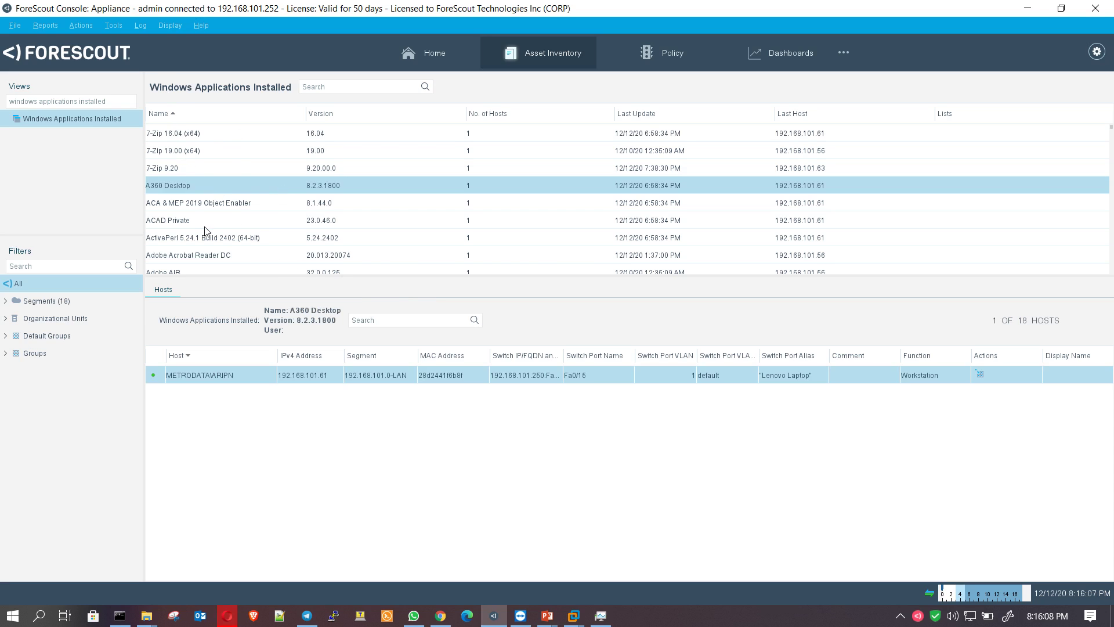
click(216, 237)
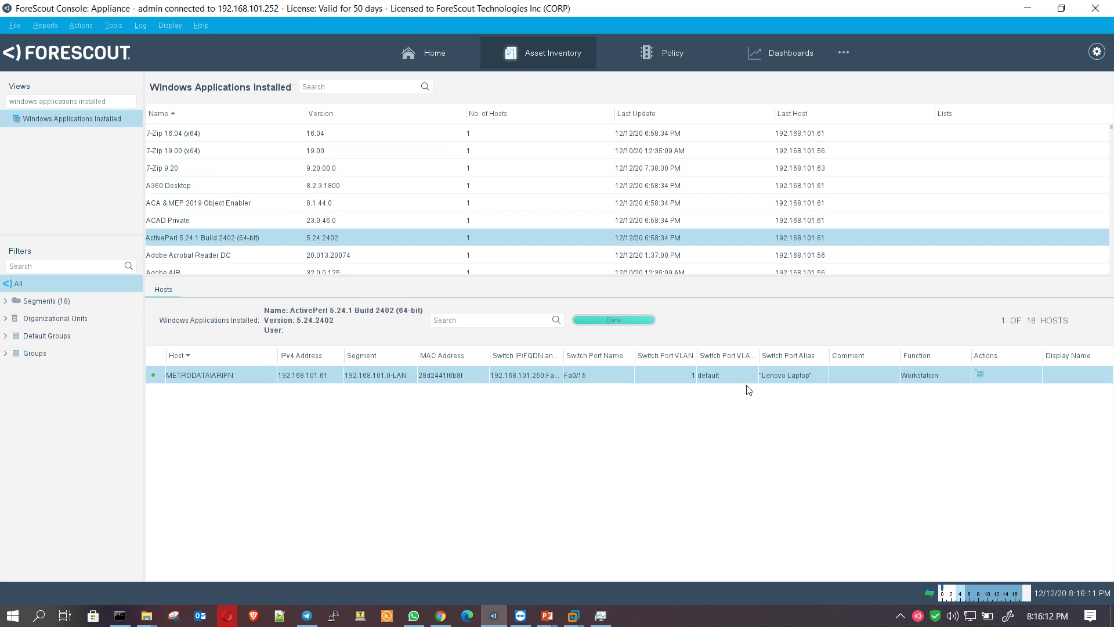
click(320, 260)
scroll(319, 260, down, 1)
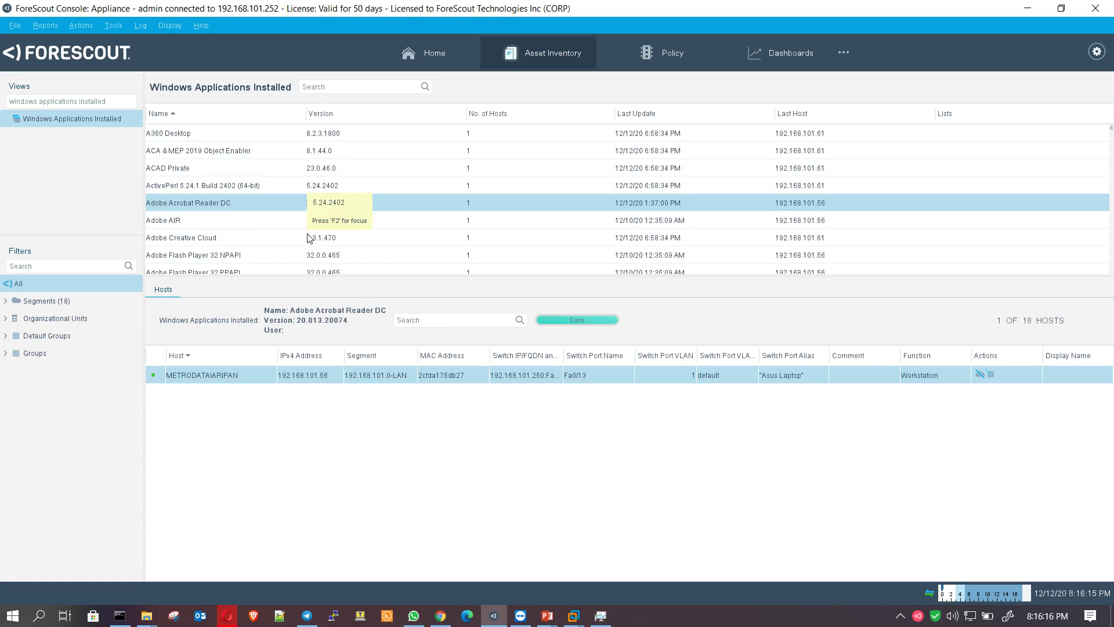
click(236, 219)
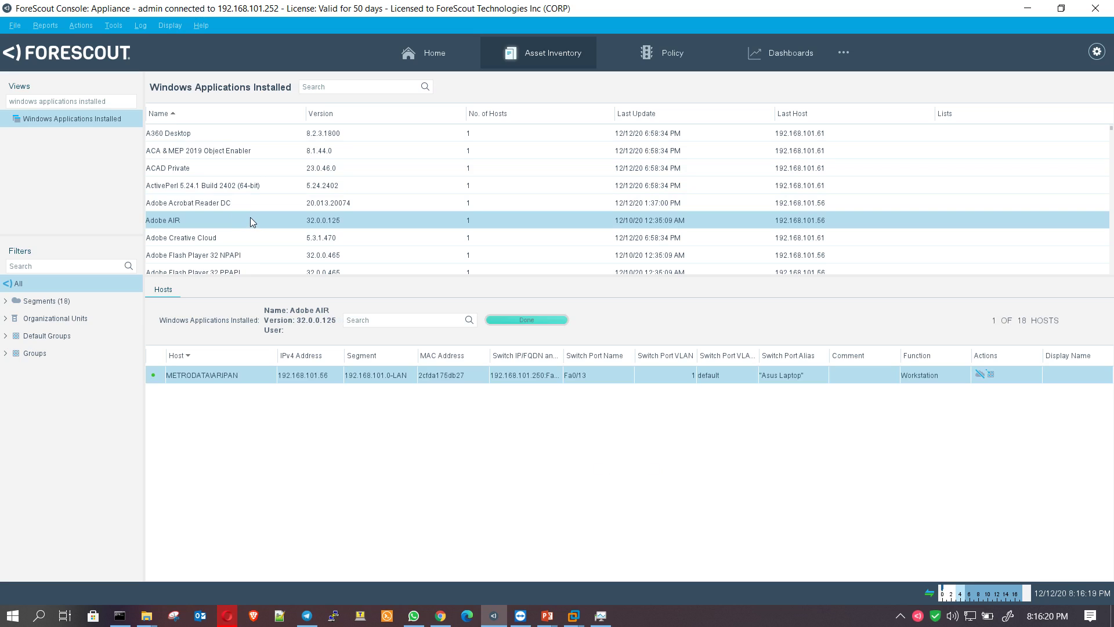
View the hosts for Android Studio, Adobe Flash Player 32 NPAPI, Adobe Flash Player 32 PPAPI and AnyDesk
scroll(249, 218, down, 2)
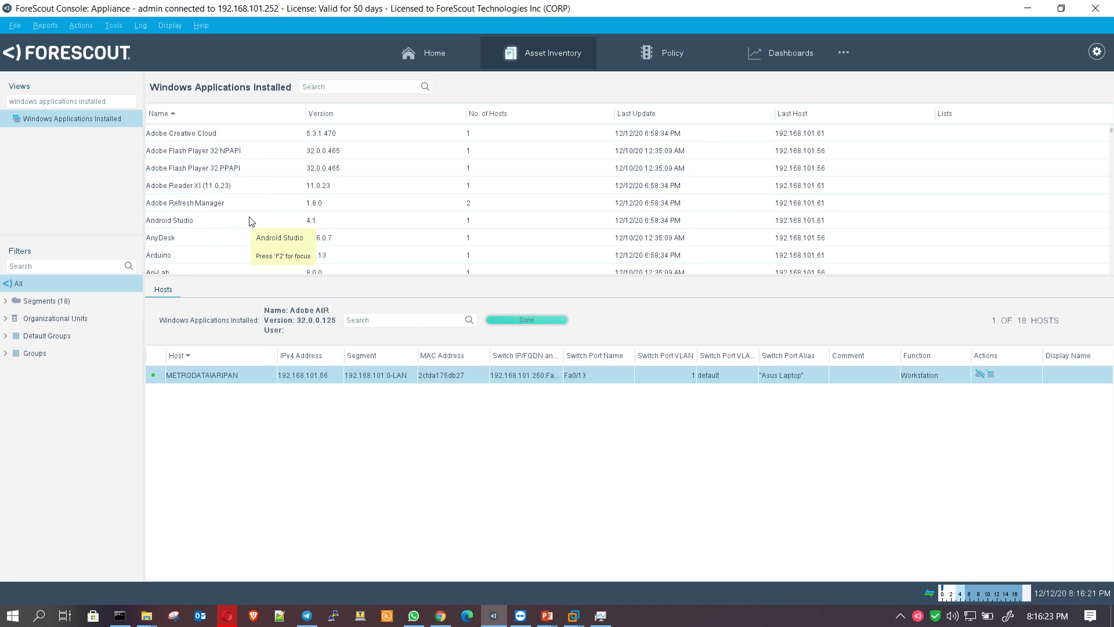
click(248, 221)
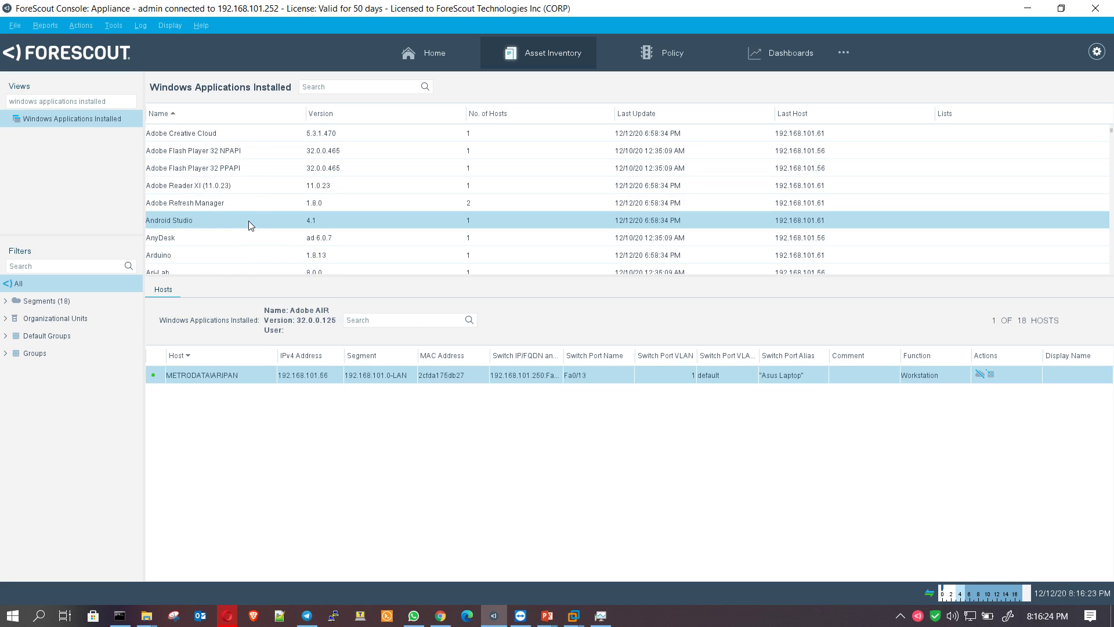
click(212, 152)
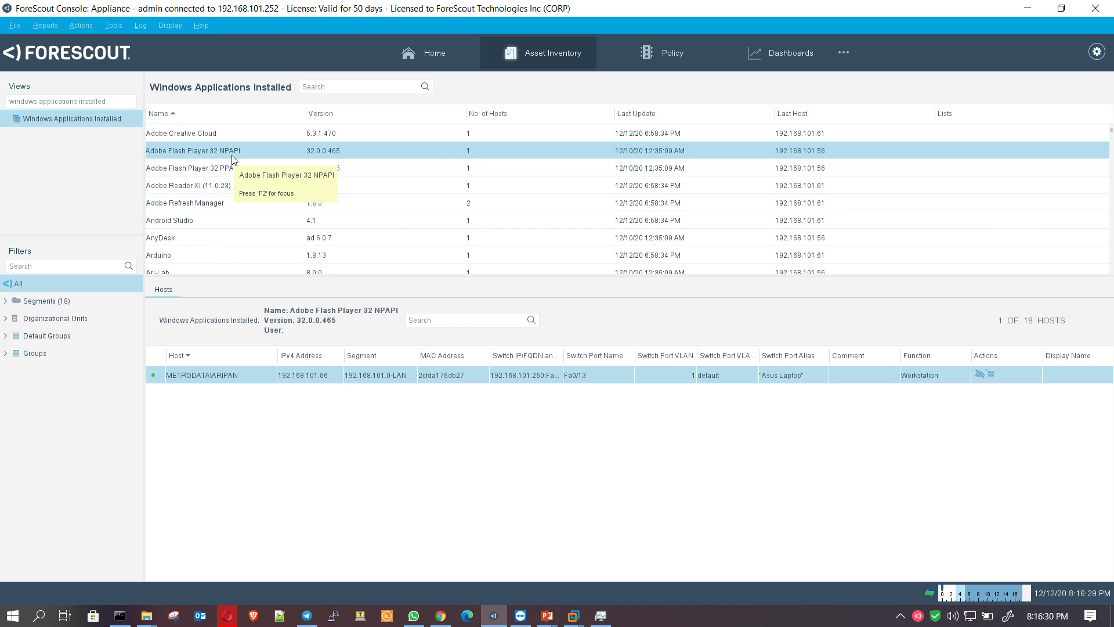
click(270, 169)
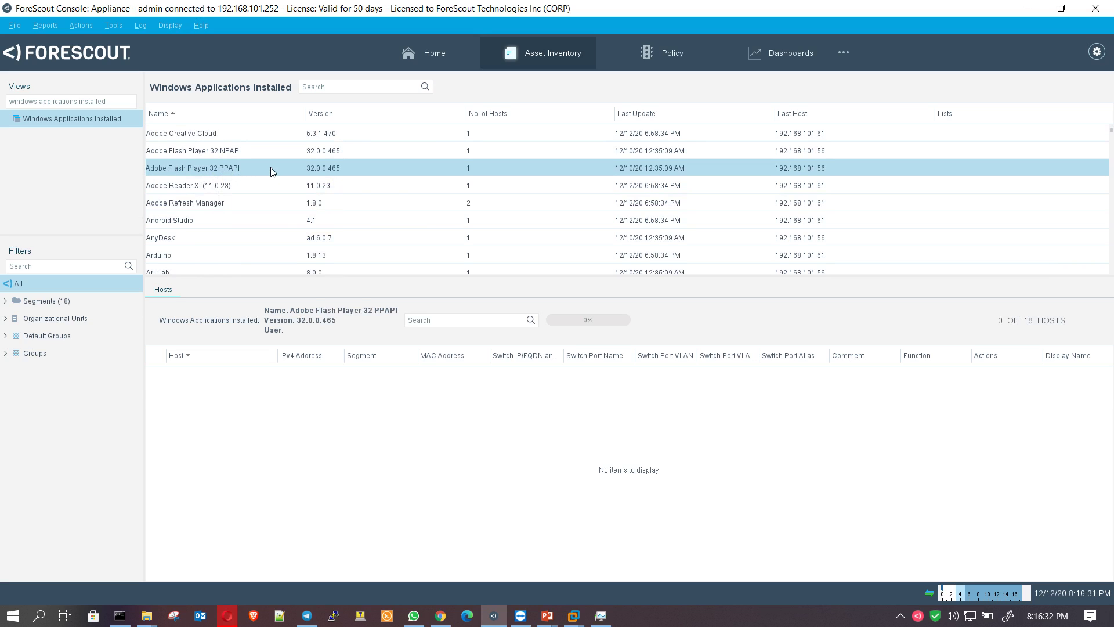
click(270, 235)
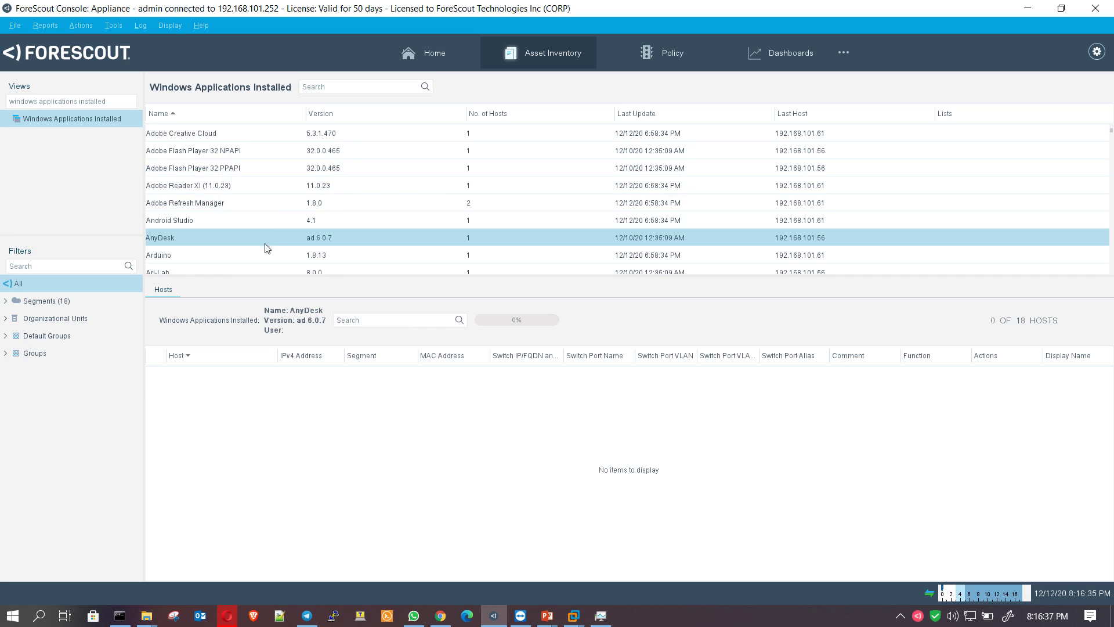
View the hosts that have Arduino, Ari-Lab, ASUS Battery Health Charging and AutoCAD 2019 installed
scroll(270, 237, down, 1)
click(261, 203)
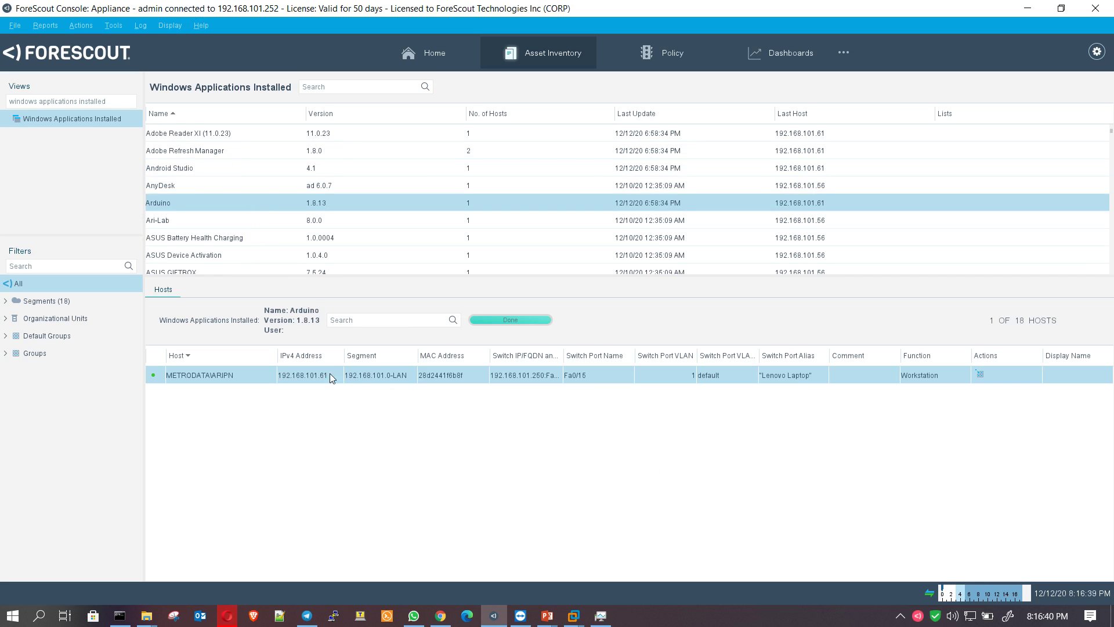
click(287, 221)
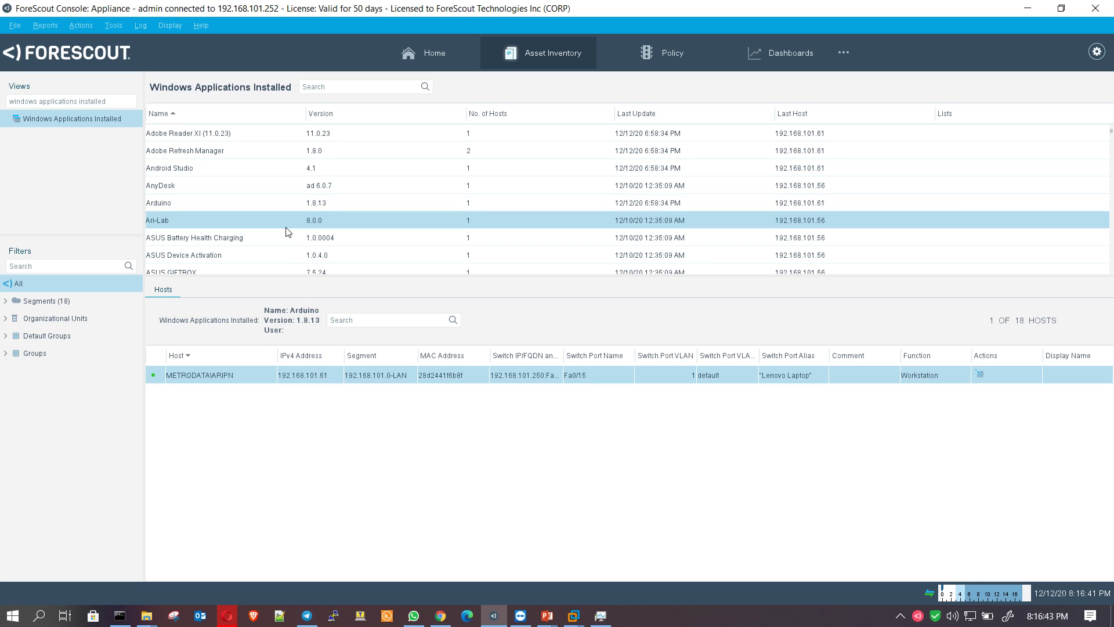
click(283, 239)
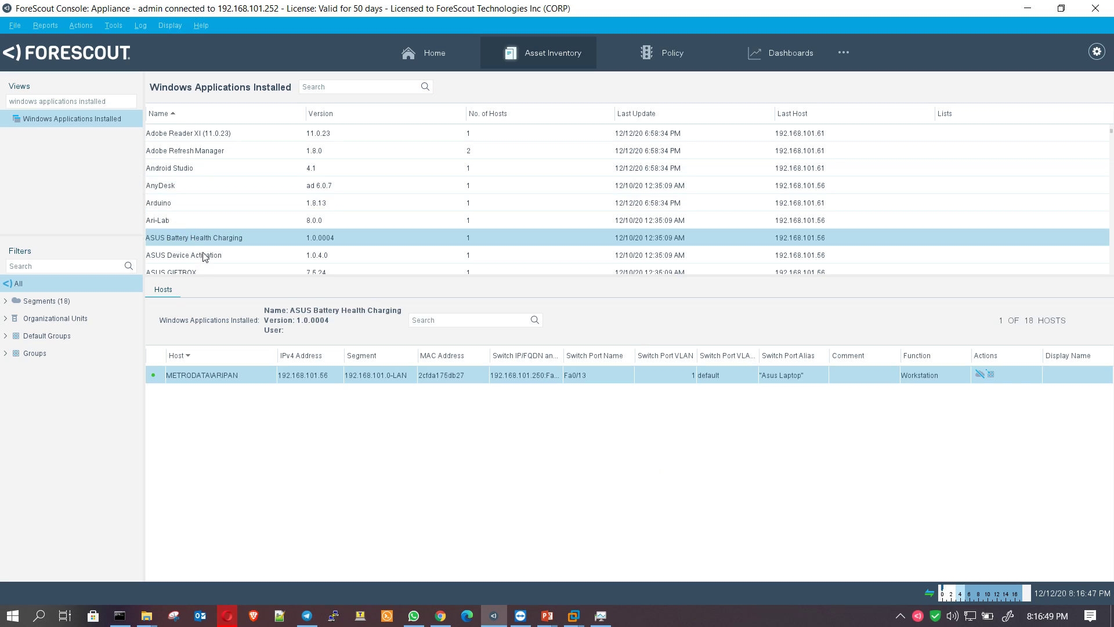
scroll(205, 253, down, 3)
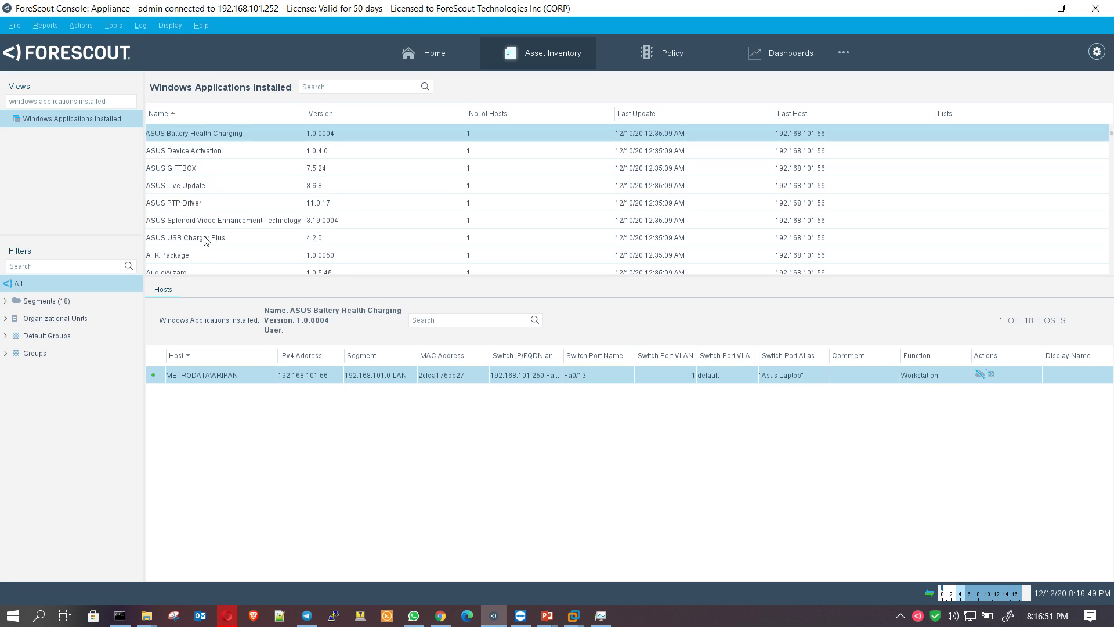
scroll(206, 240, down, 2)
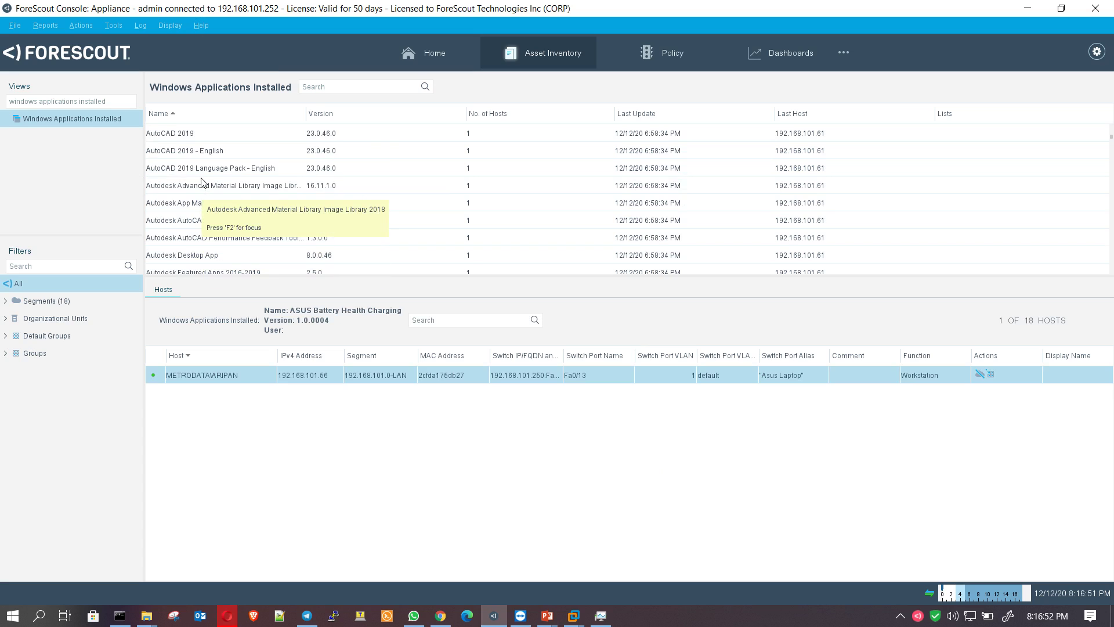
click(201, 135)
scroll(214, 207, down, 4)
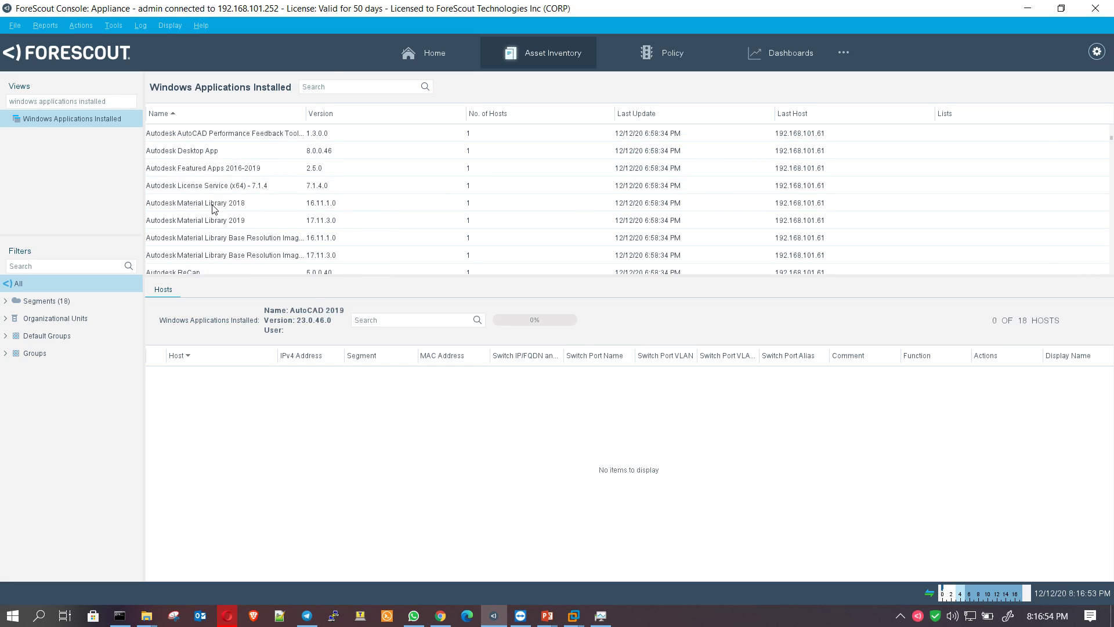
Filter the installed Windows applications by "office" and widen the Name column to fit the full application names
click(341, 87)
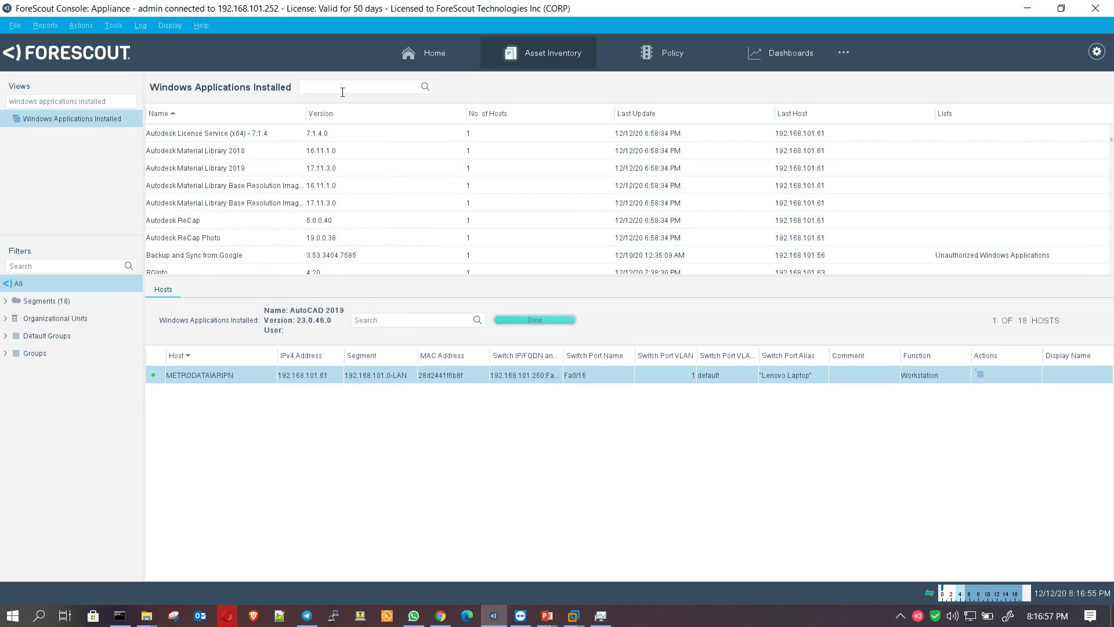
text(office)
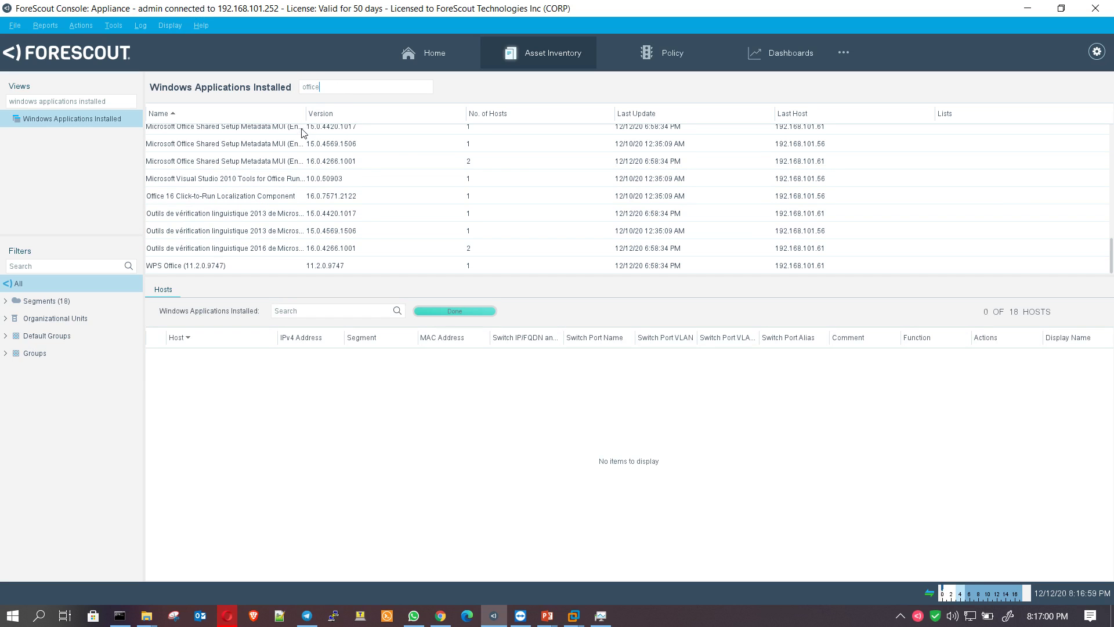
scroll(302, 129, up, 5)
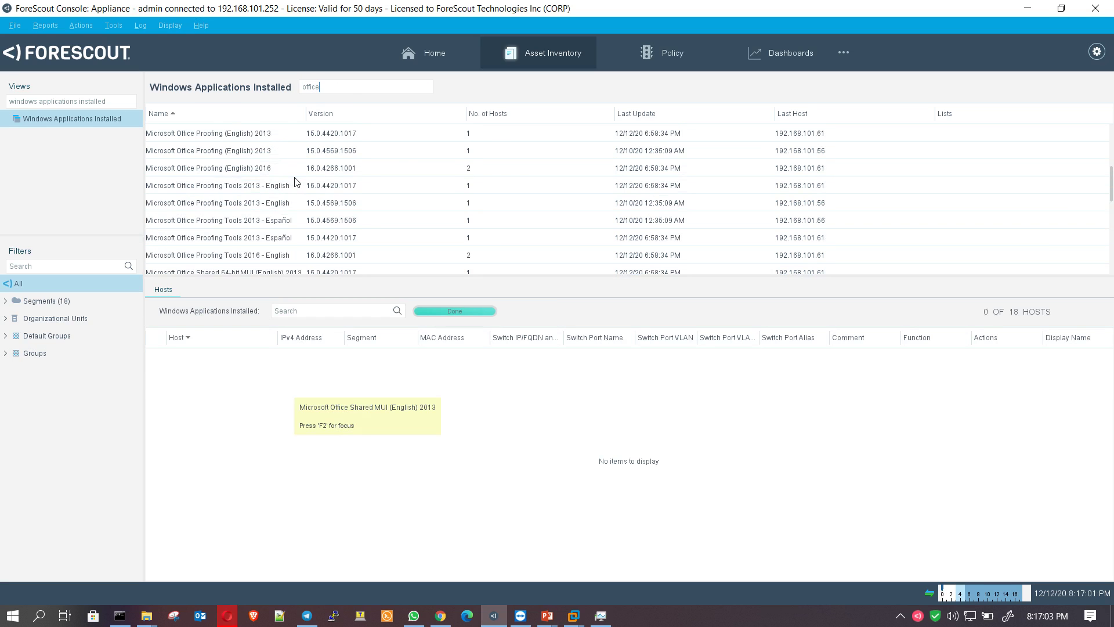
scroll(296, 182, up, 2)
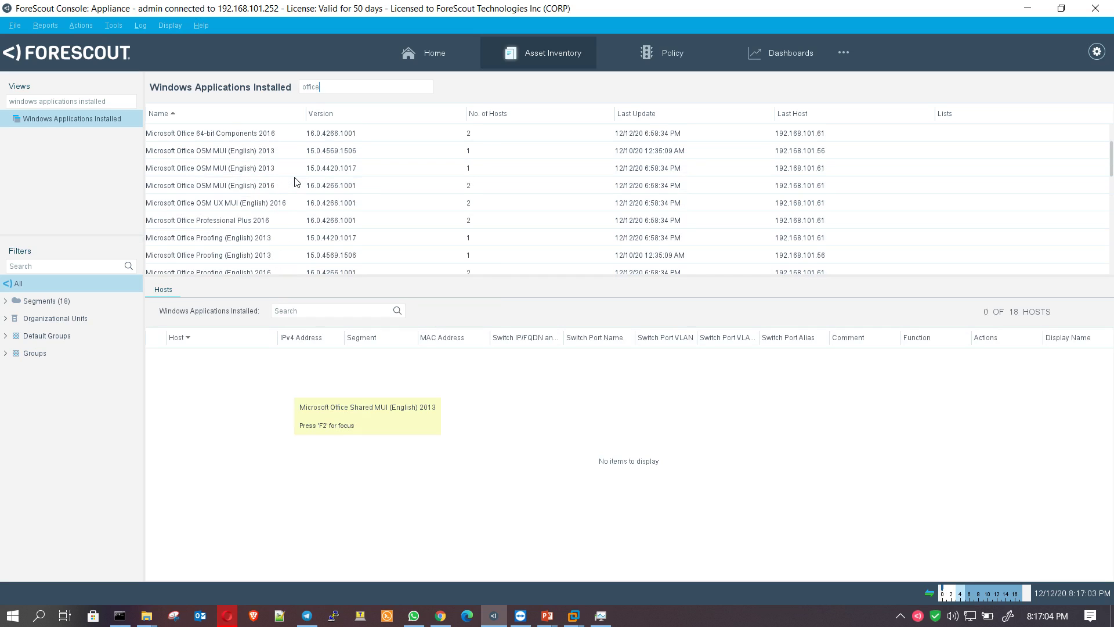
scroll(295, 183, up, 2)
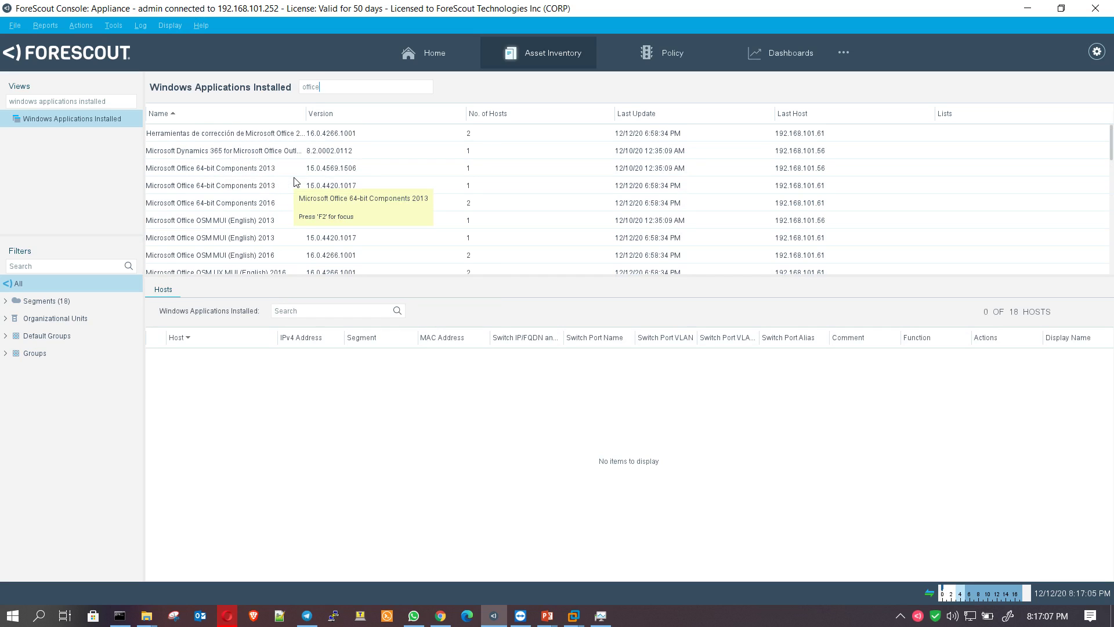
drag(308, 114, 346, 114)
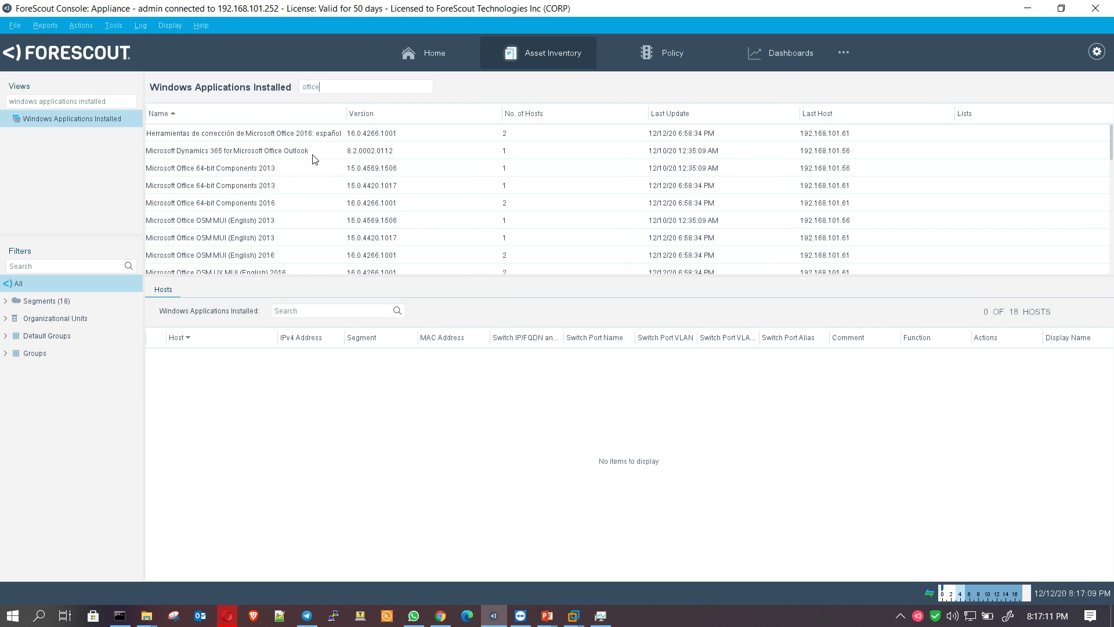
View the hosts for Microsoft Office 64-bit Components 2013 version 15.0.4569.1506 and 2016, selecting the "Asus Laptop" host for the 2016 version
click(299, 170)
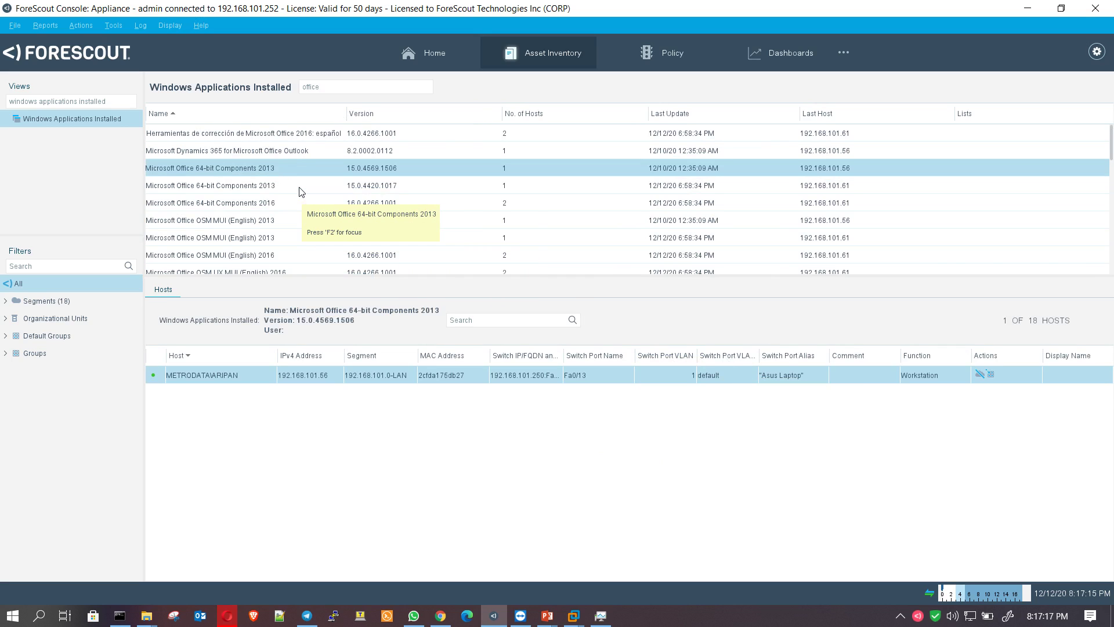
click(294, 205)
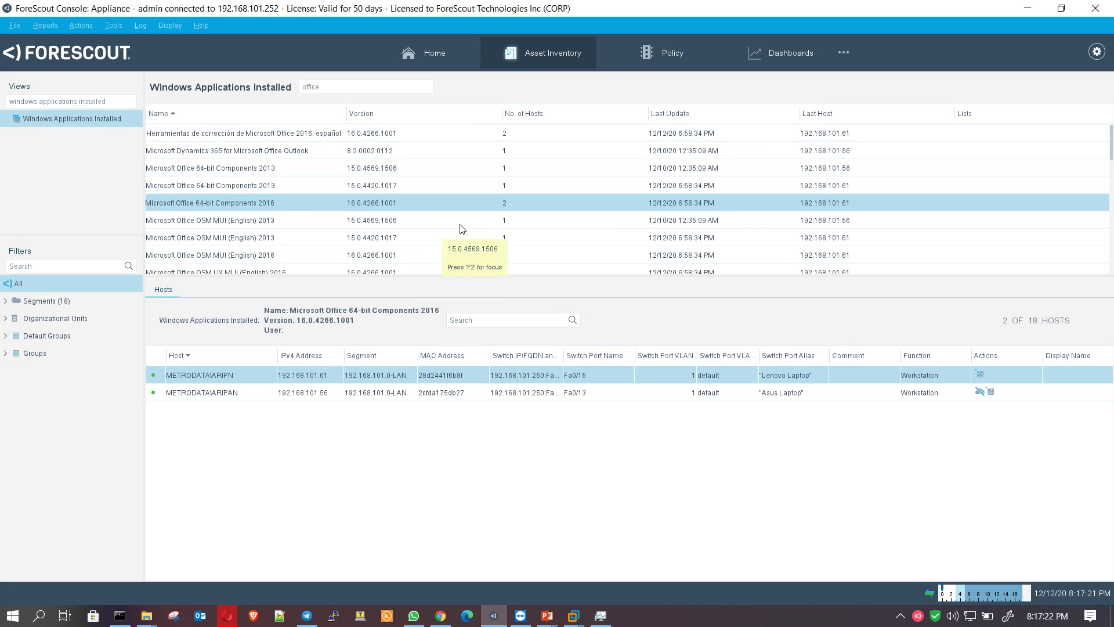
click(676, 394)
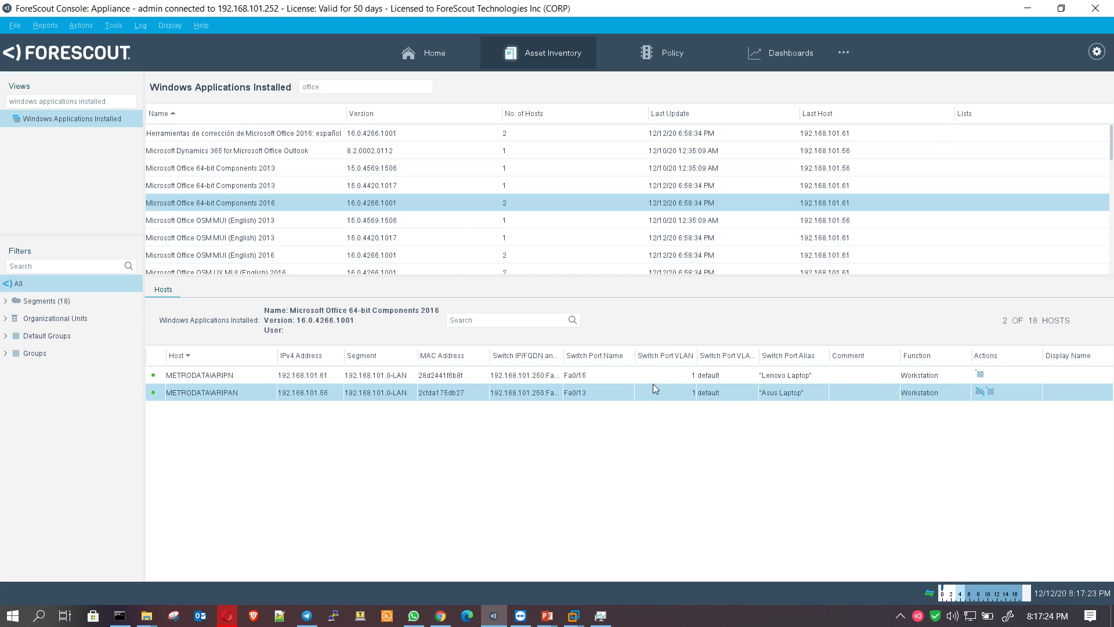
View the host that has WPS Office (11.2.0.9747) installed, including its switch connection details
scroll(428, 228, down, 1)
scroll(428, 228, down, 6)
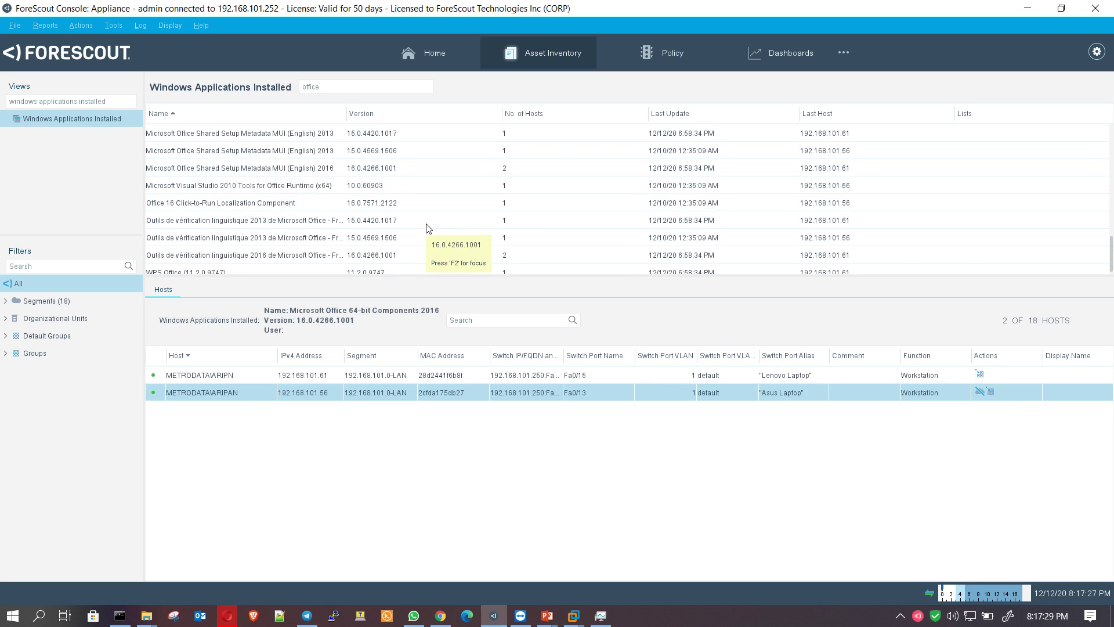
scroll(428, 228, down, 1)
click(264, 264)
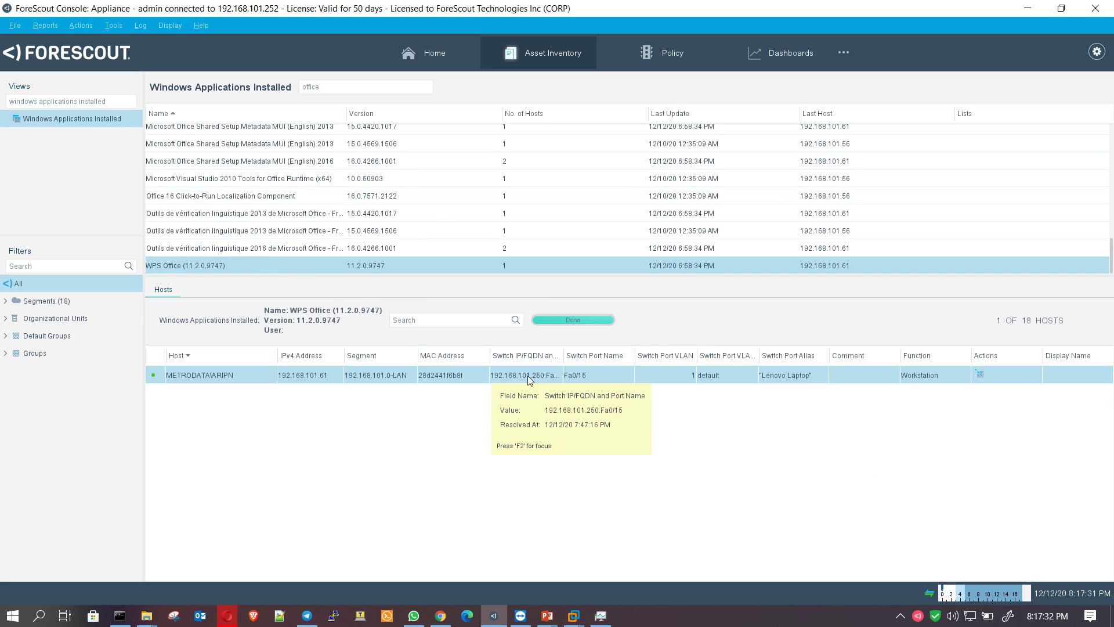
scroll(219, 227, up, 5)
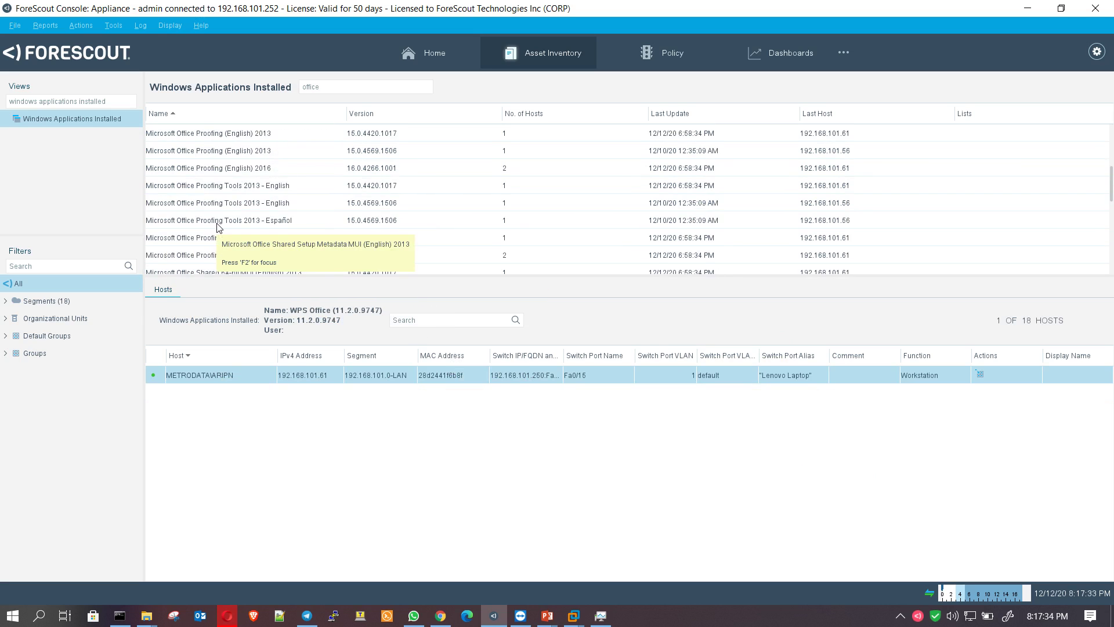
Replace the filter on the installed Windows applications with "putty"
click(333, 87)
key(ctrl+a)
key(BackSpace)
text(putty)
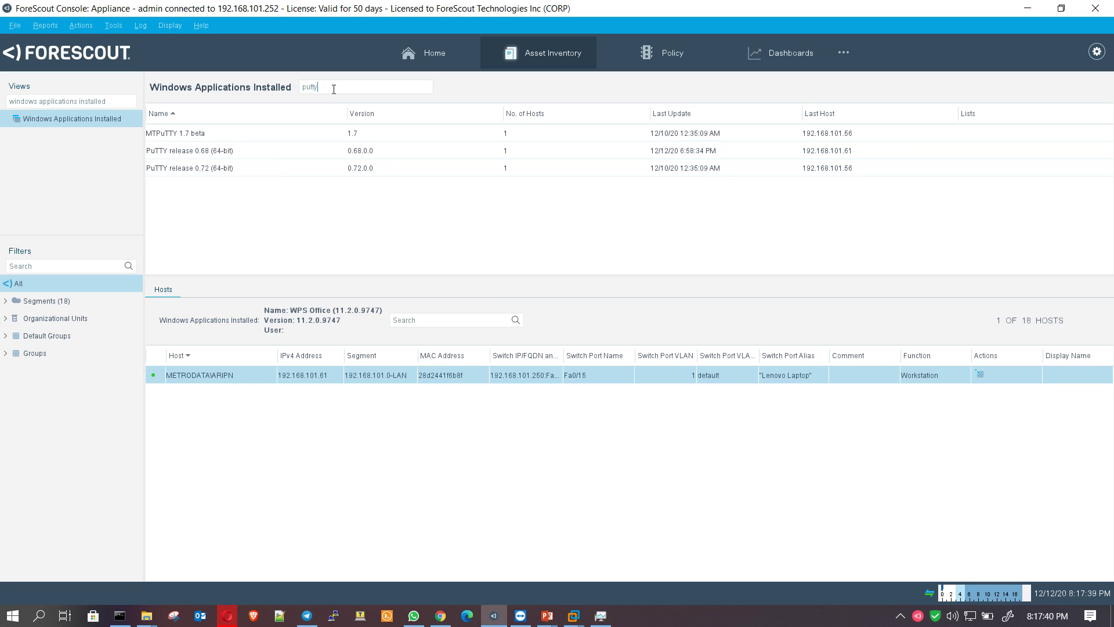
View the hosts that have PuTTY release 0.68 (64-bit) and PuTTY release 0.72 (64-bit) installed
click(273, 155)
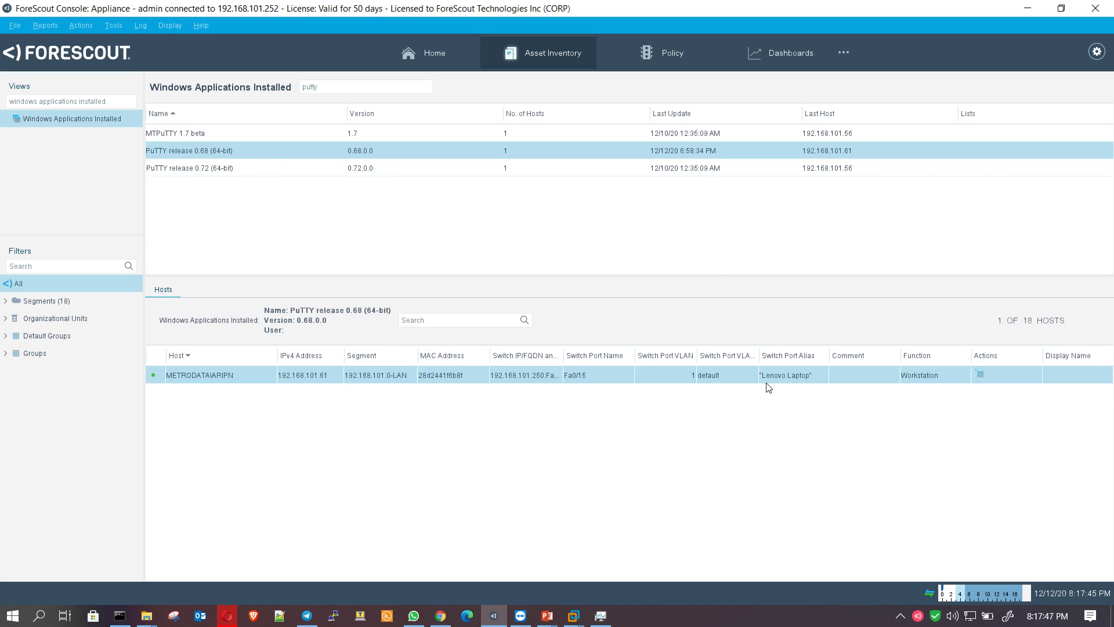
click(379, 169)
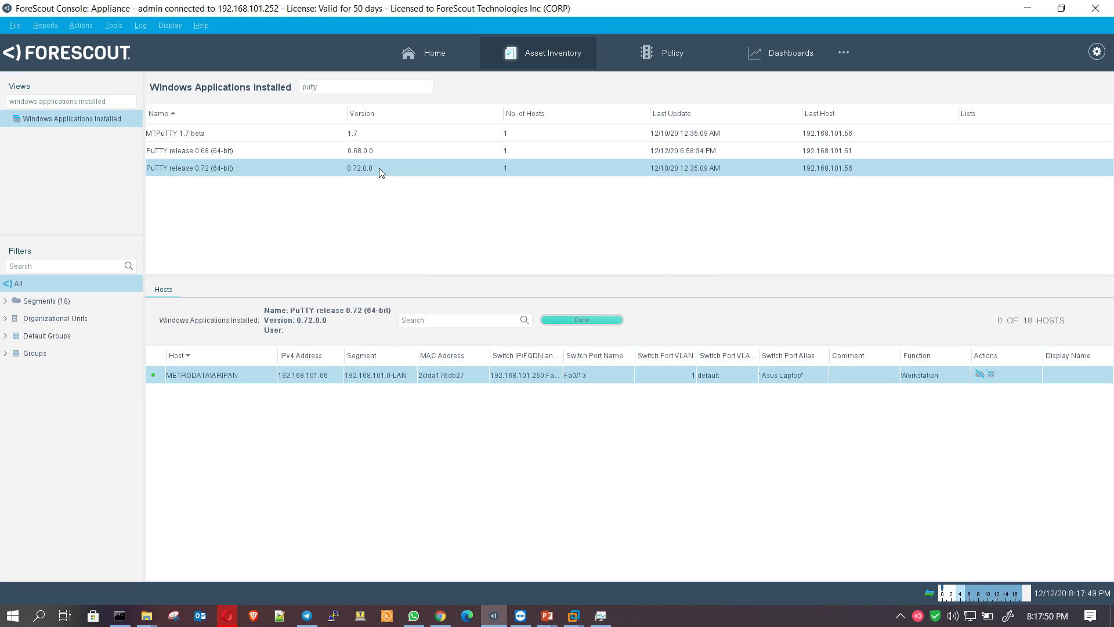
Replace the filter on the installed Windows applications with "java" and view the hosts of each listed Java application
double_click(361, 87)
key(BackSpace)
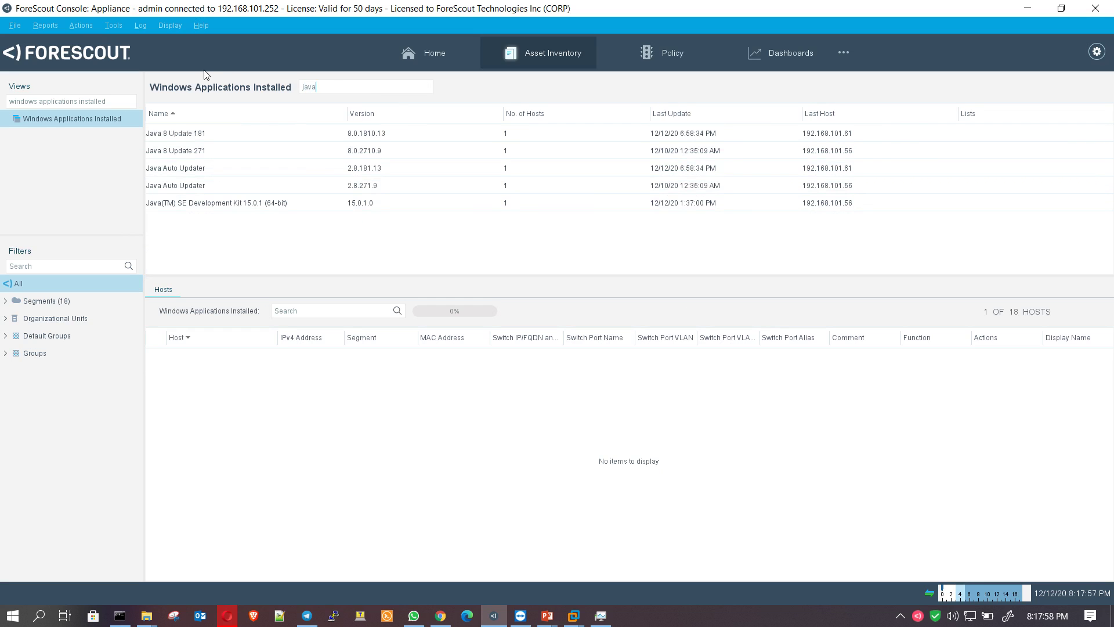
click(381, 134)
click(377, 152)
click(372, 168)
click(372, 185)
click(372, 203)
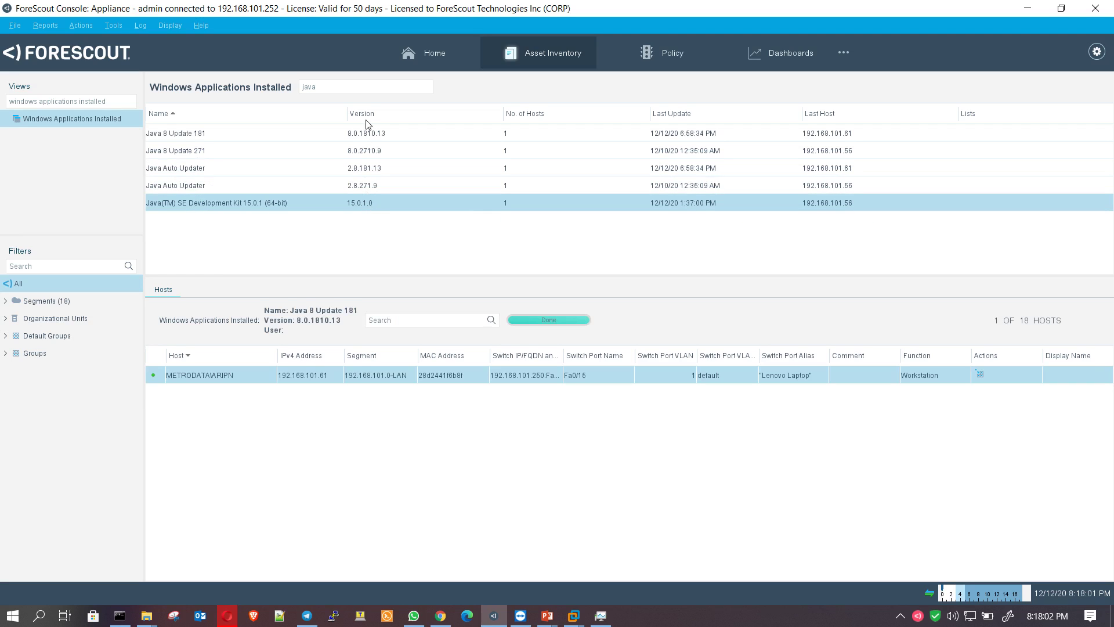
Replace the application filter with "forticlient" and view the hosts for FortiClient versions 6.0.9.0277 and 6.0.10.0297
double_click(358, 88)
key(BackSpace)
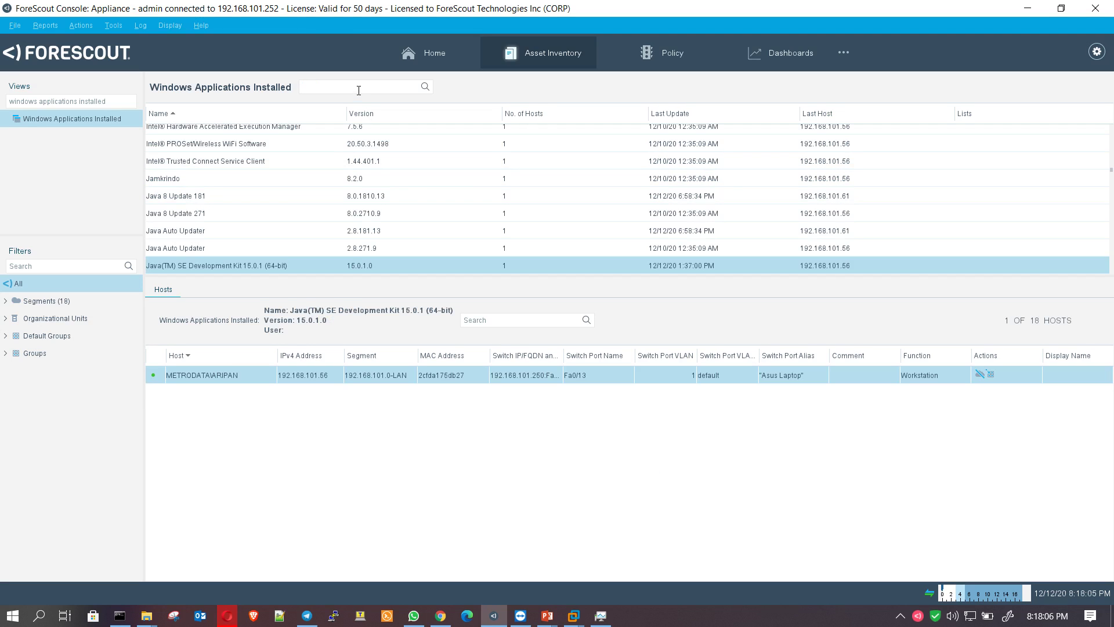
scroll(266, 193, up, 10)
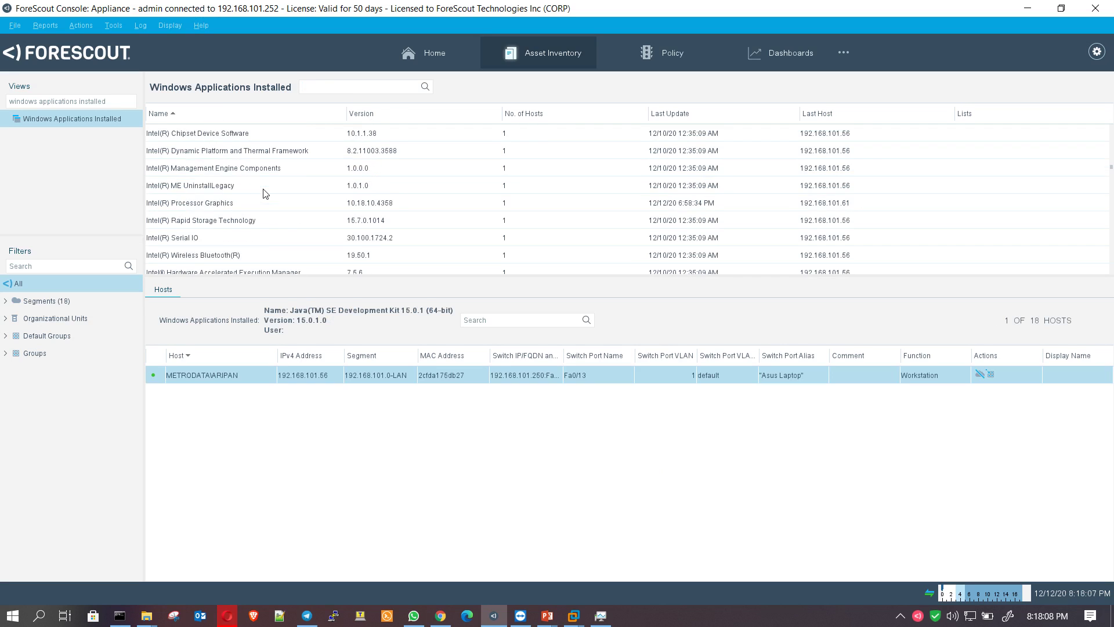
click(324, 89)
text(forticlient)
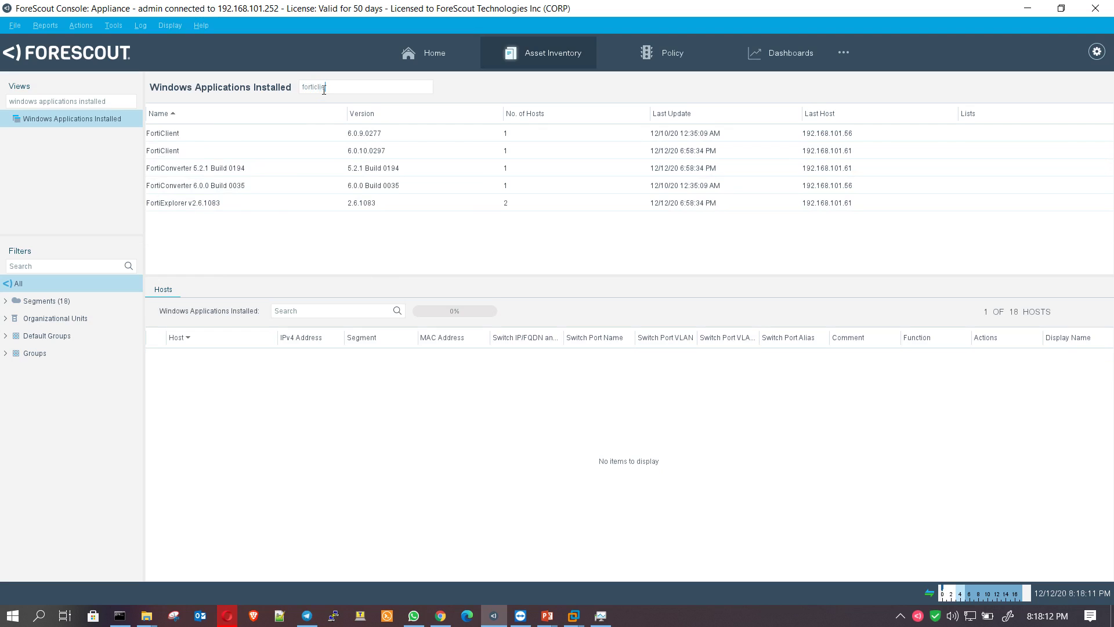
click(300, 134)
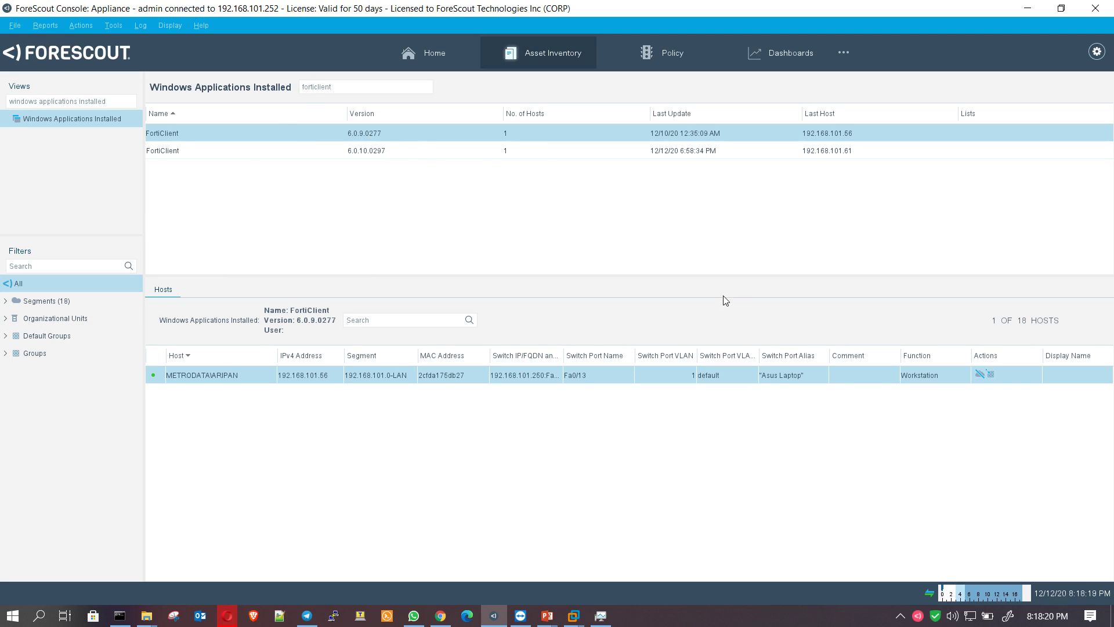
click(272, 150)
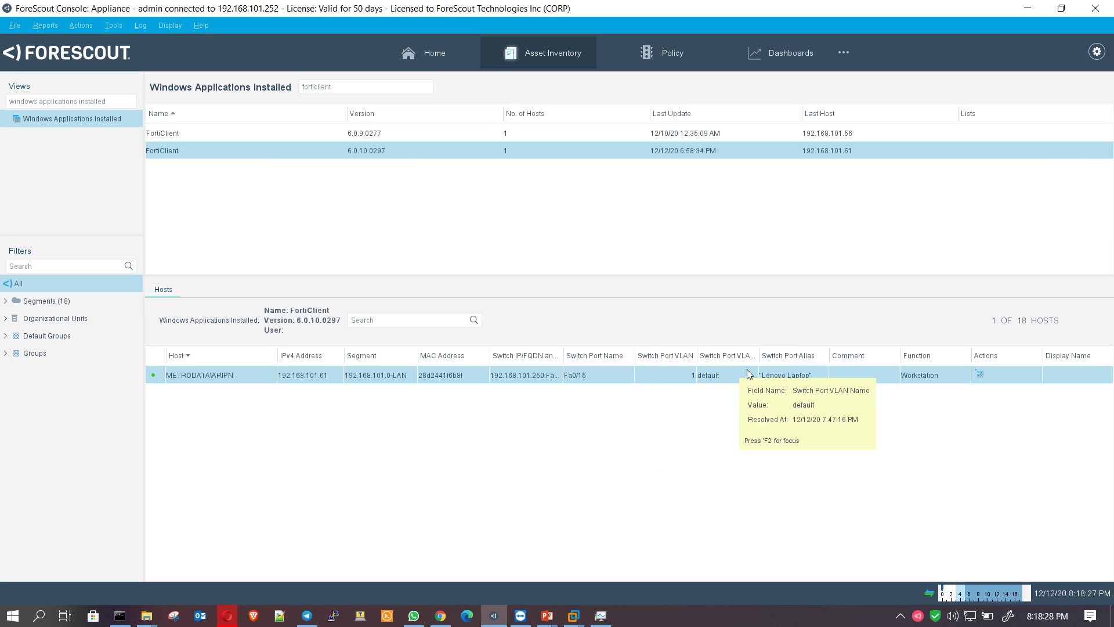
Clear the application filter and examine the names, versions and host counts in the full list of installed Windows applications
double_click(369, 88)
key(BackSpace)
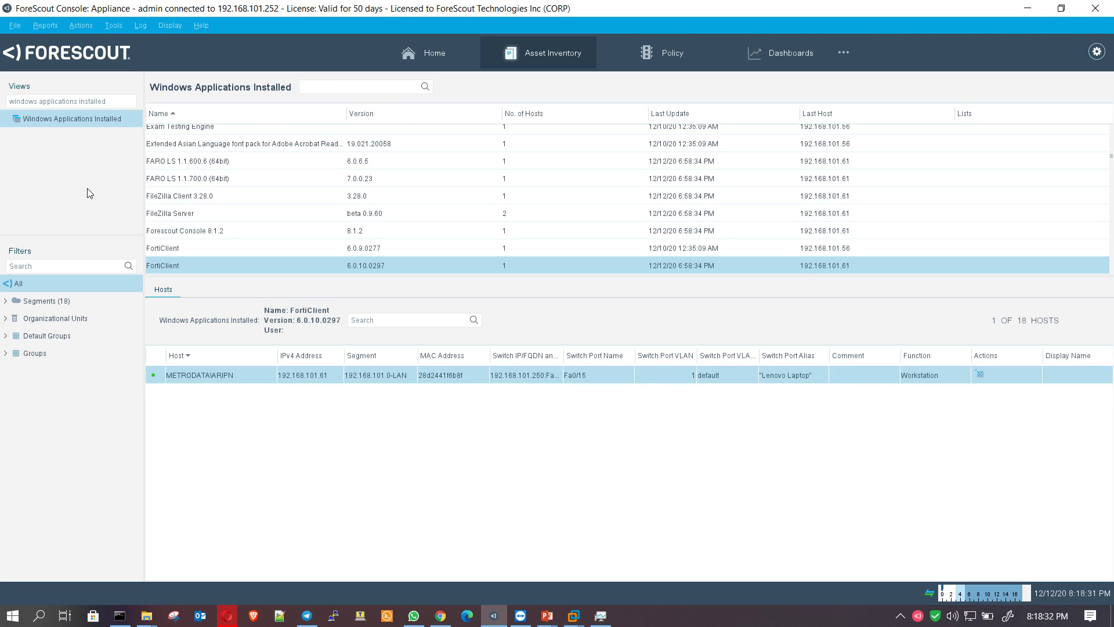
scroll(243, 216, down, 3)
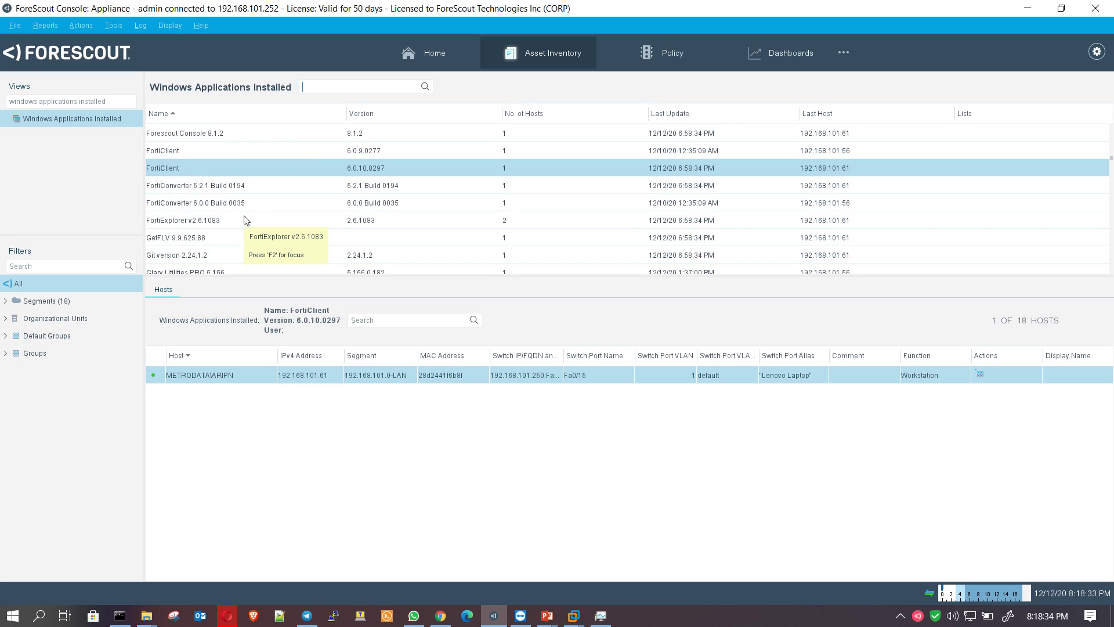
scroll(244, 220, down, 20)
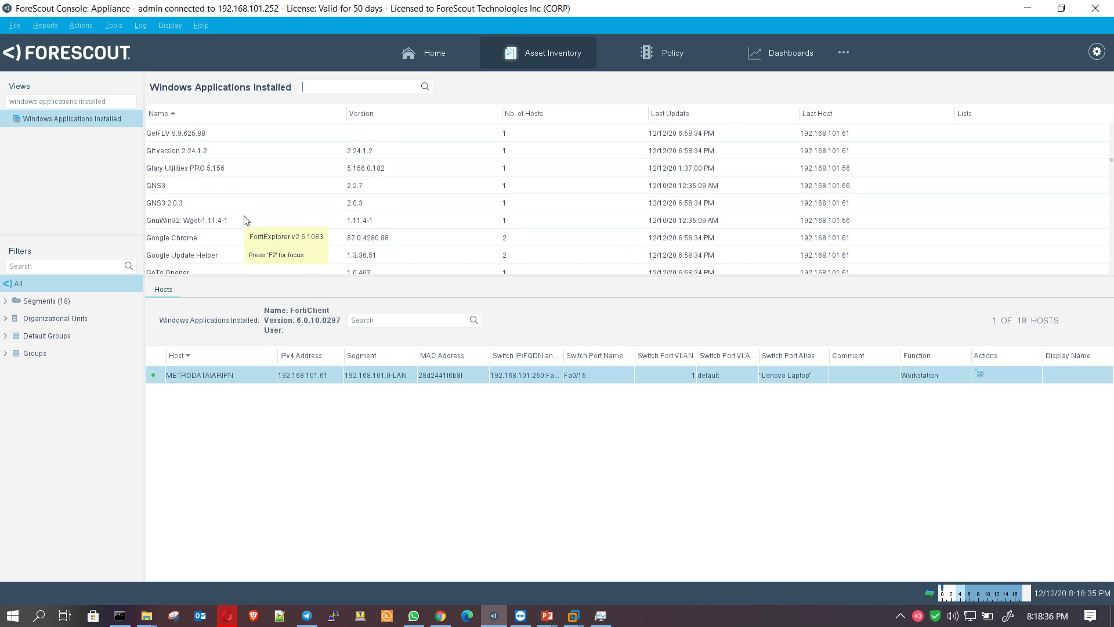
scroll(244, 220, down, 20)
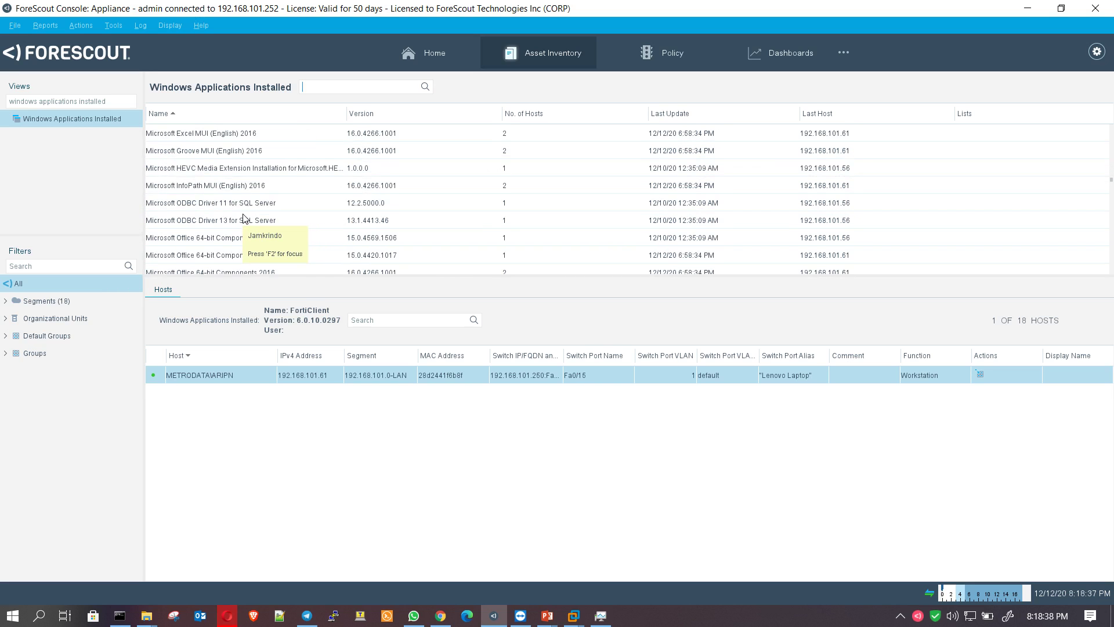
scroll(291, 219, up, 20)
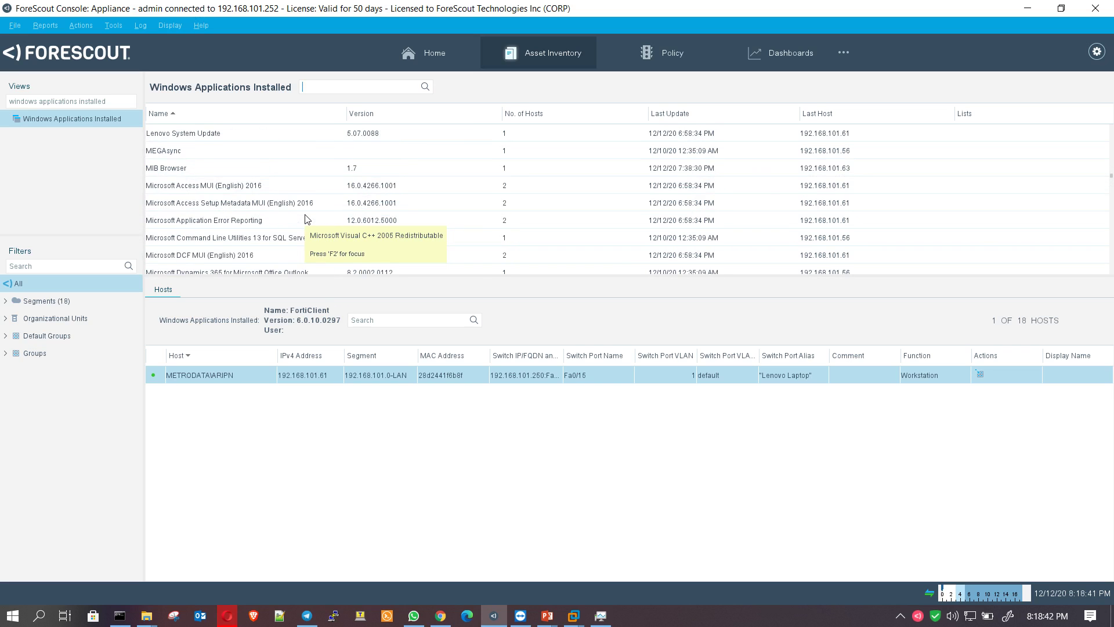
scroll(306, 220, up, 5)
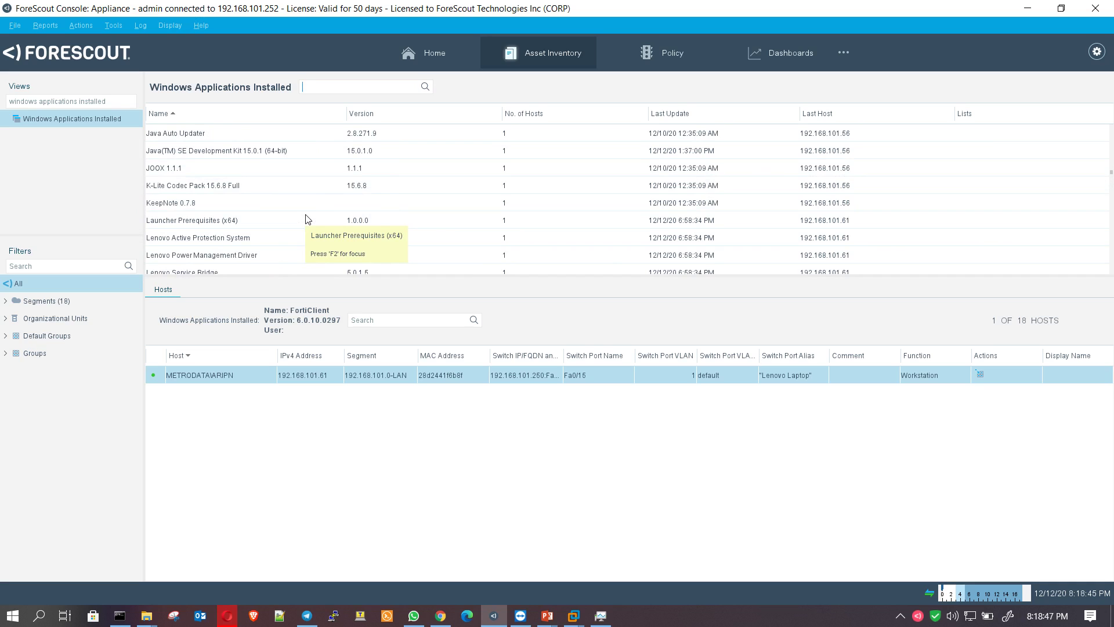
scroll(308, 219, up, 1)
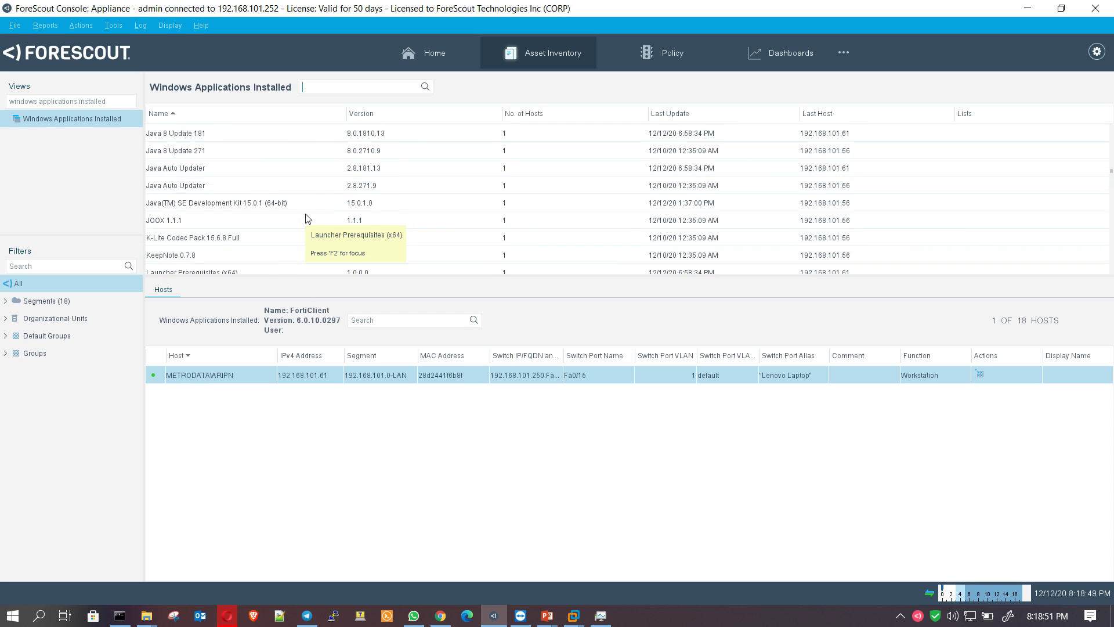
scroll(307, 219, up, 1)
scroll(308, 219, up, 3)
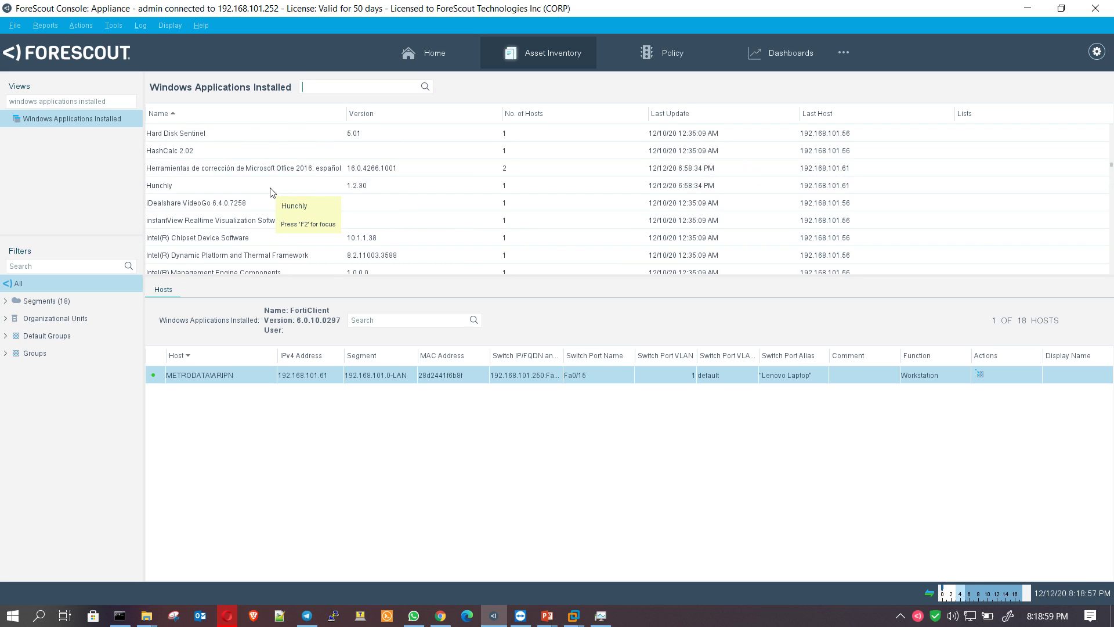
scroll(270, 192, up, 2)
scroll(271, 192, up, 1)
scroll(271, 192, up, 2)
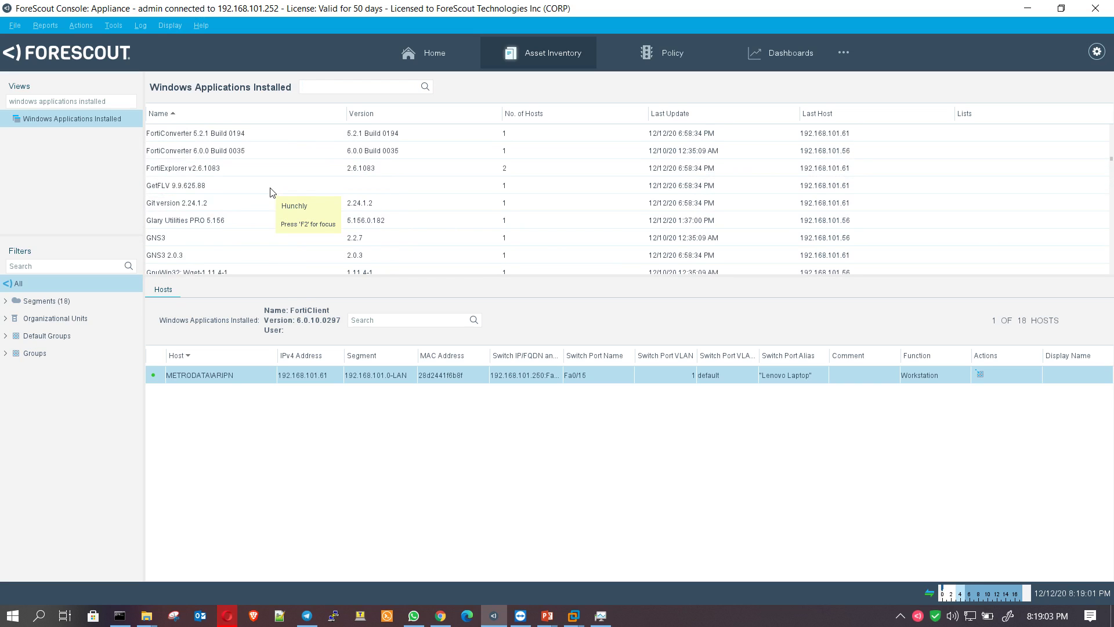
scroll(270, 192, up, 8)
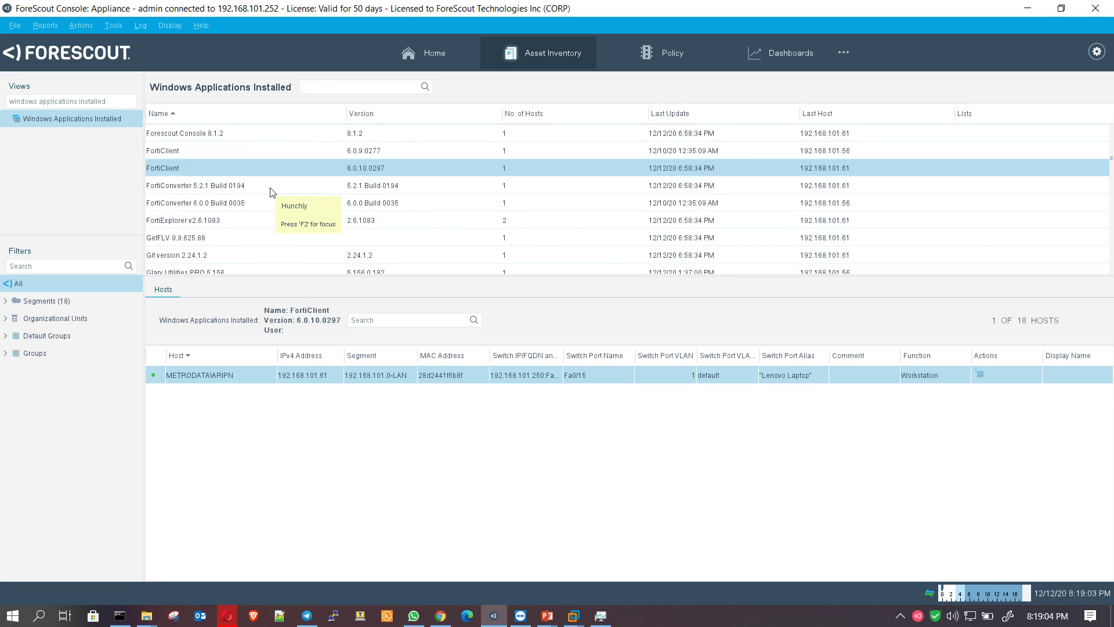
scroll(271, 192, up, 12)
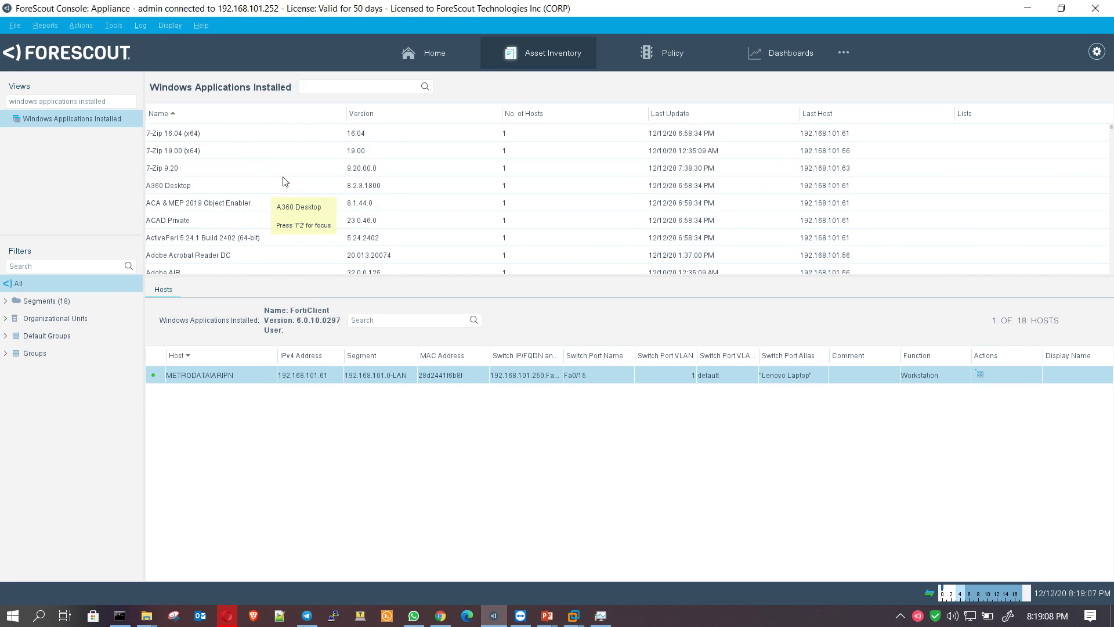
View the commands available for the 7-Zip 16.04 (x64) entry, dismiss them and select that application
right_click(227, 132)
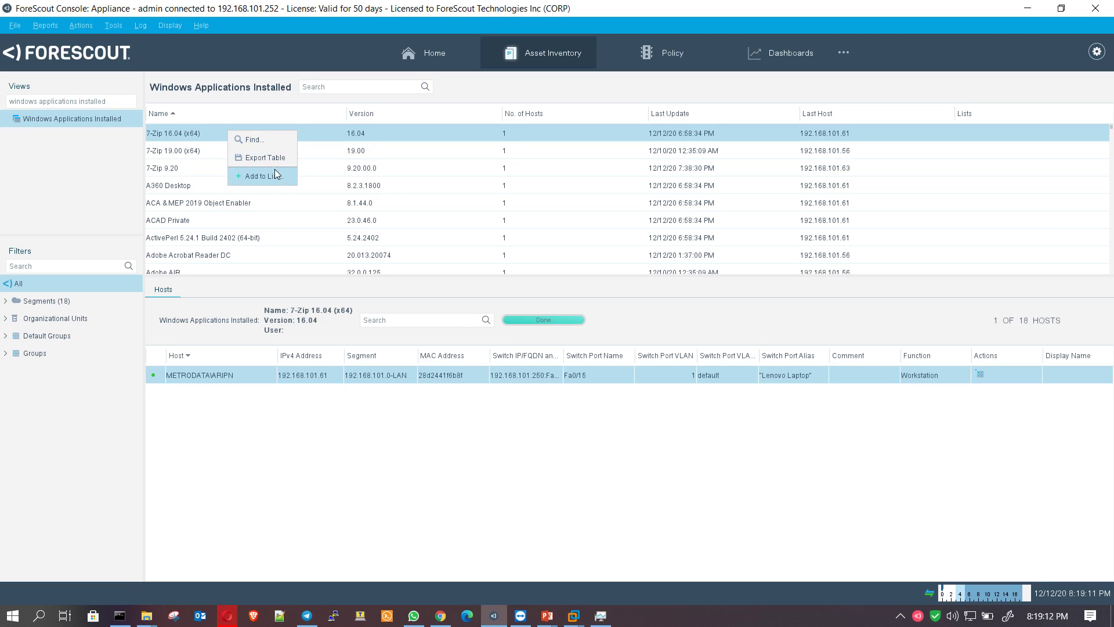
click(416, 186)
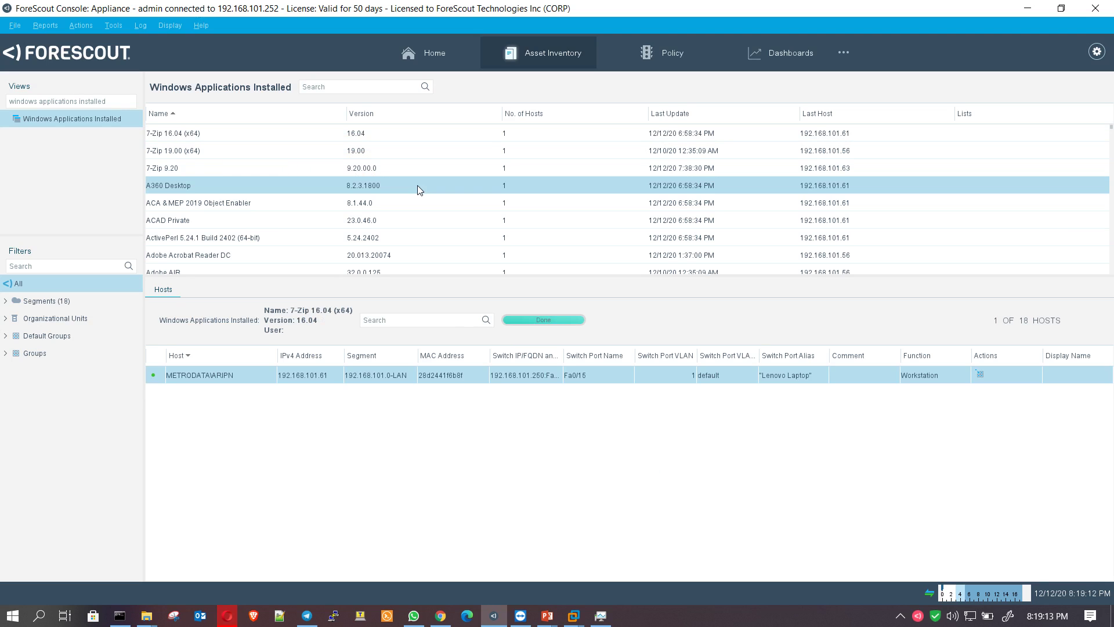
click(283, 134)
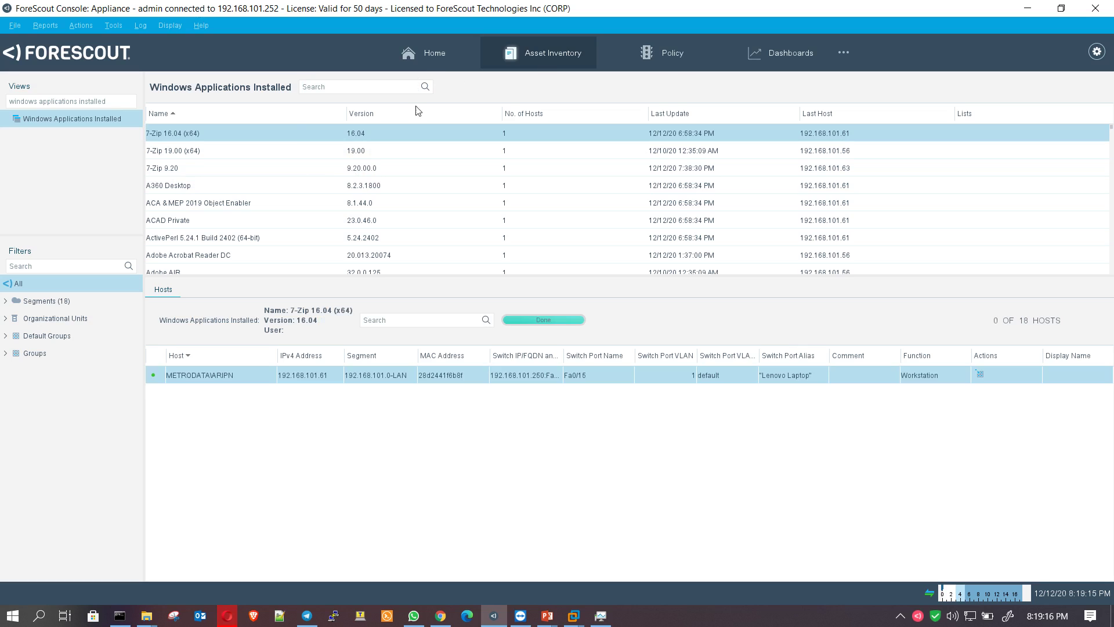